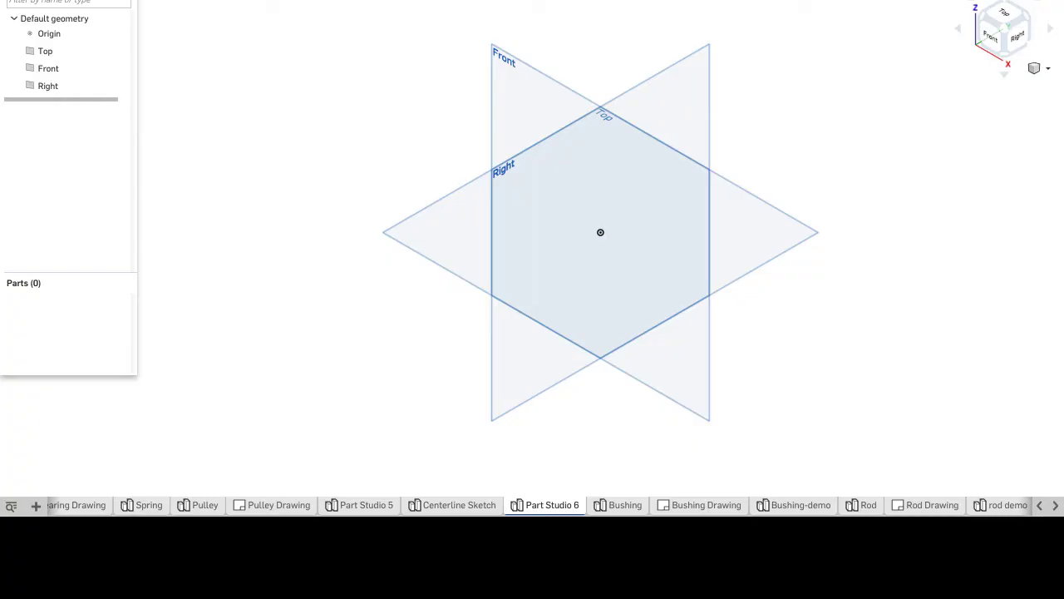
# - Start a sketch on the Right plane and view it normal to the sketch plane
pyautogui.hotkey('shift', 's')
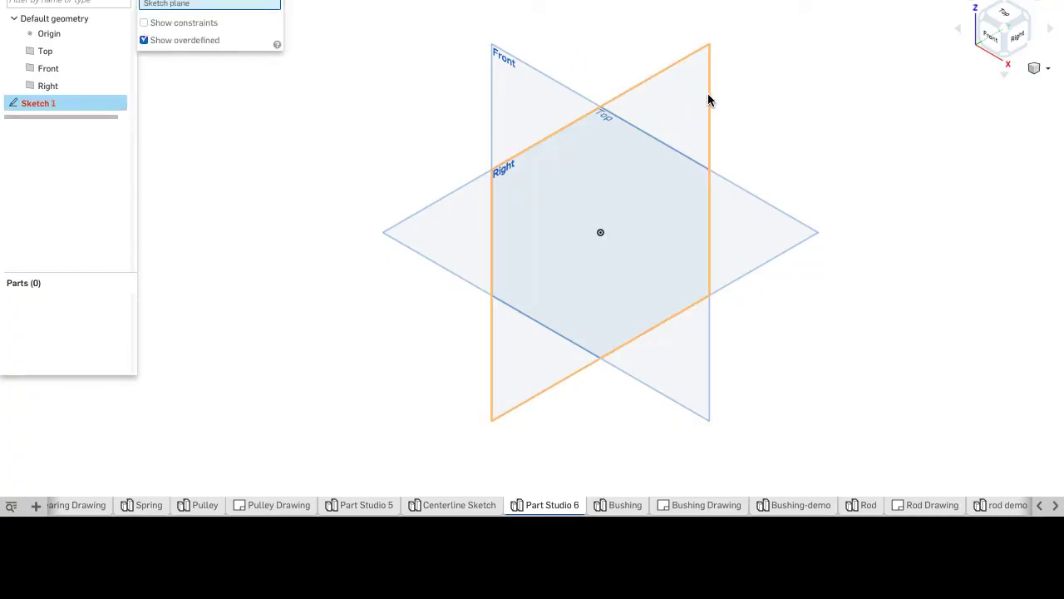
pyautogui.click(694, 90)
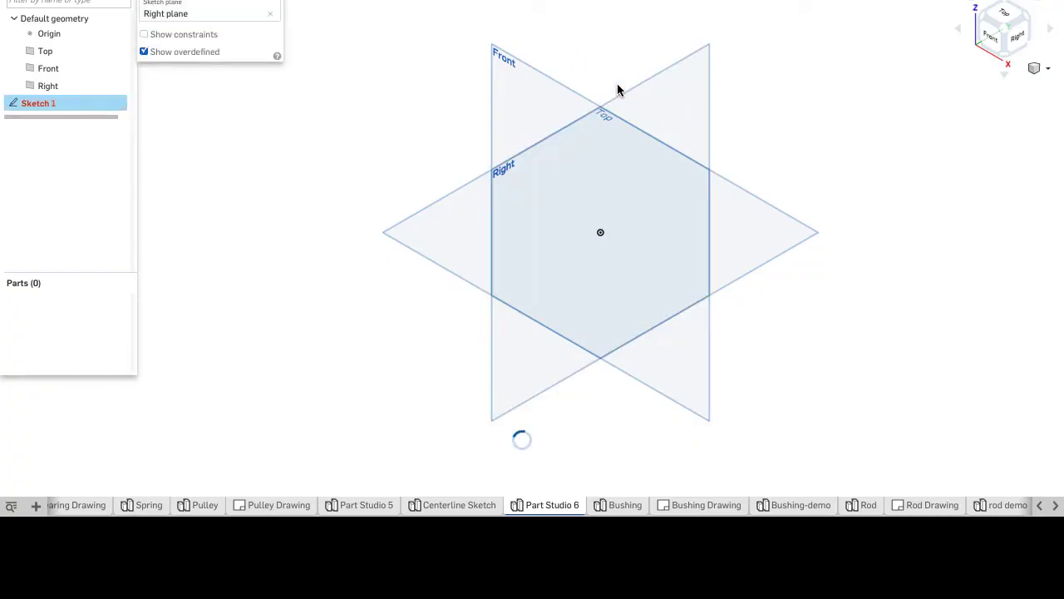
pyautogui.rightClick(256, 138)
pyautogui.click(279, 225)
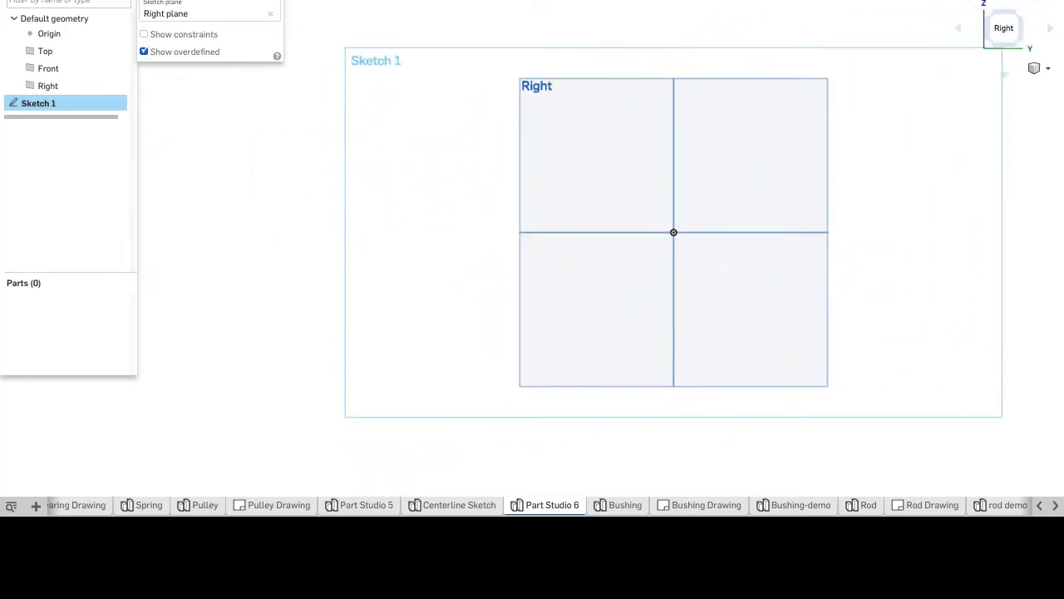
# - Draw a horizontal and a vertical centerline crossing at the origin
pyautogui.press('l')
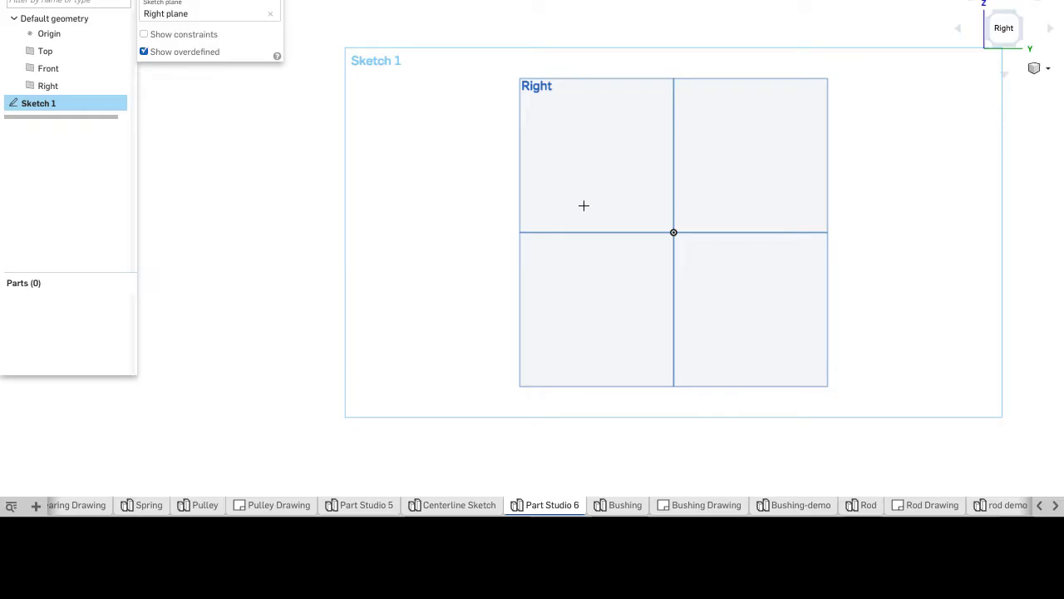
pyautogui.click(673, 232)
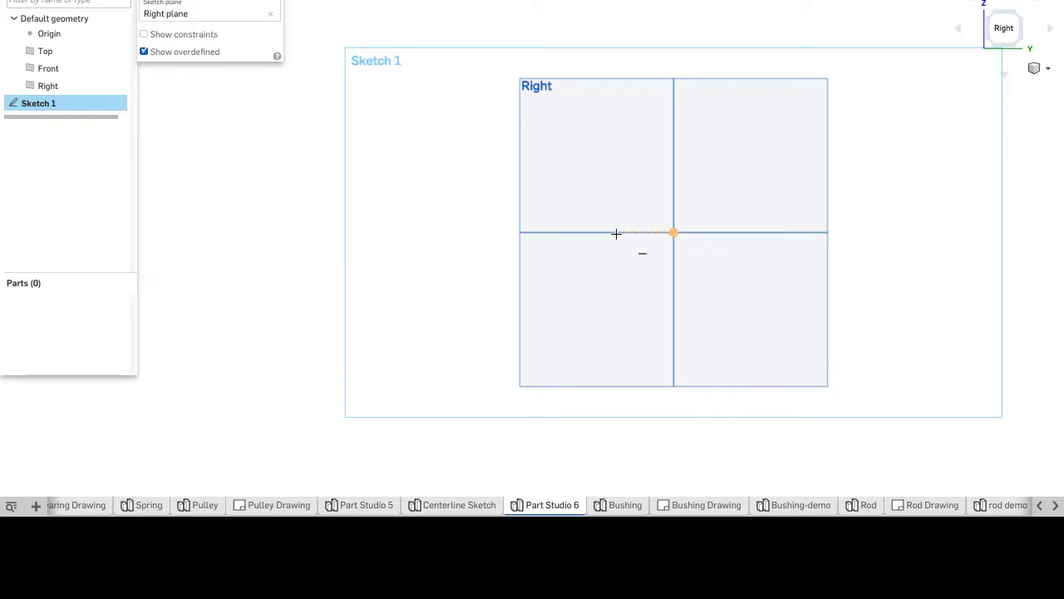
pyautogui.click(541, 233)
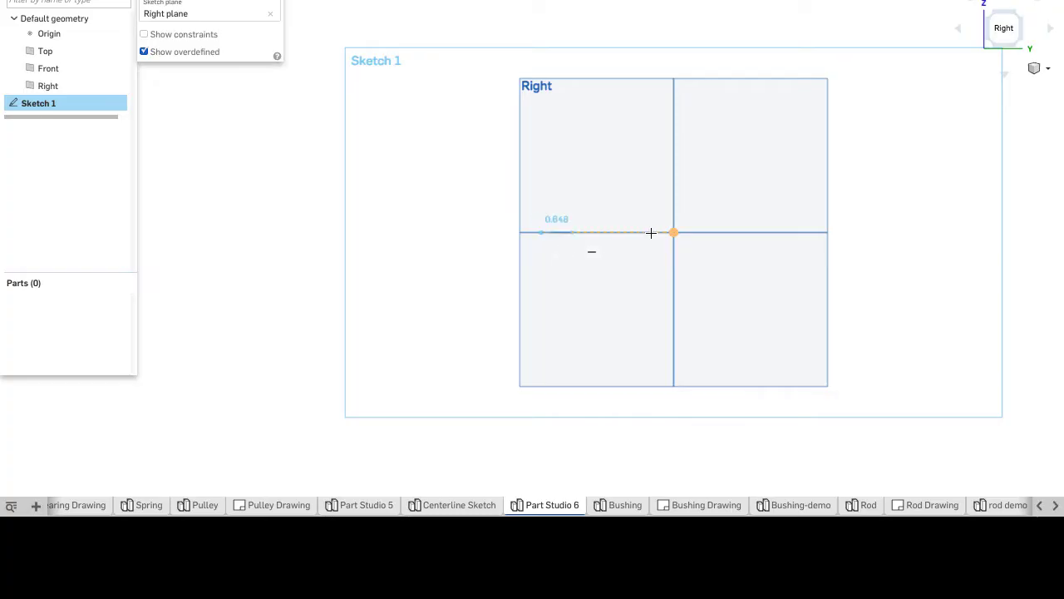
pyautogui.click(822, 233)
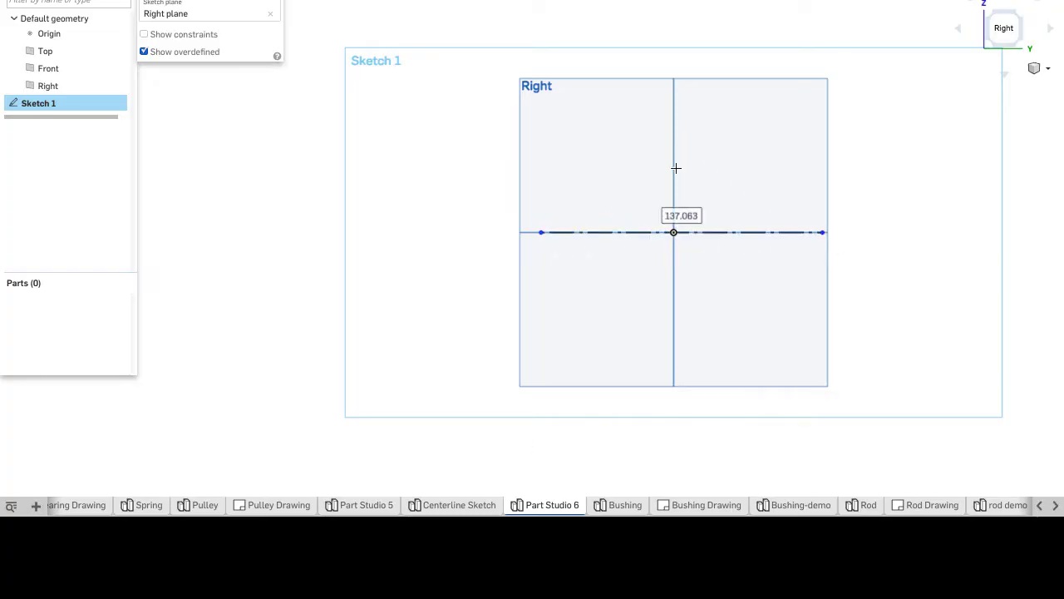
pyautogui.click(674, 232)
pyautogui.click(673, 86)
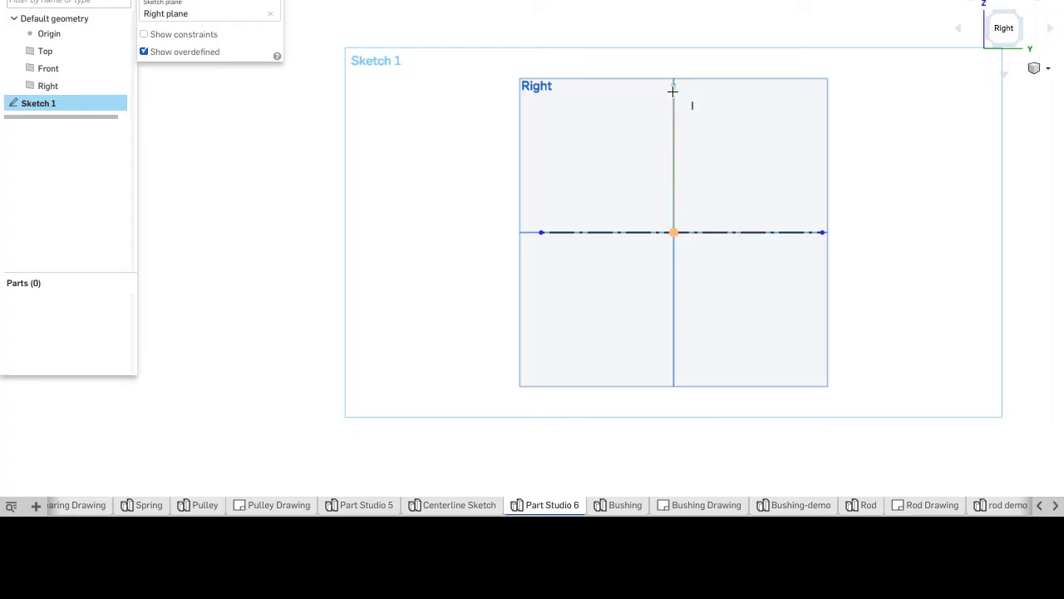
pyautogui.doubleClick(673, 376)
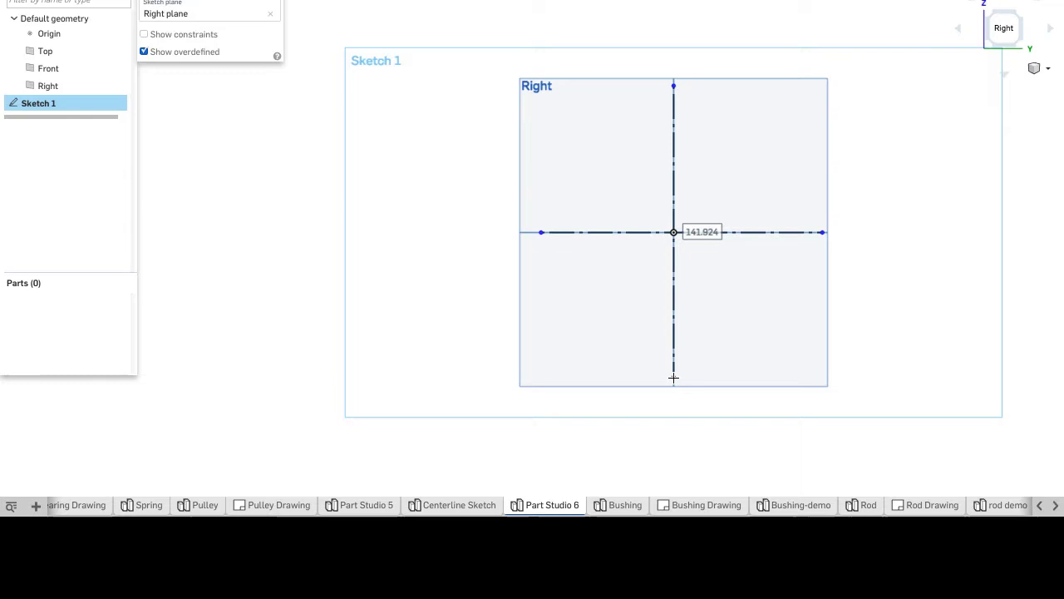
# - Draw the profile's bottom edge, right side, slanted edge and inner vertical edge from the centerline
pyautogui.moveTo(852, 259); pyautogui.dragTo(715, 266, button='middle')
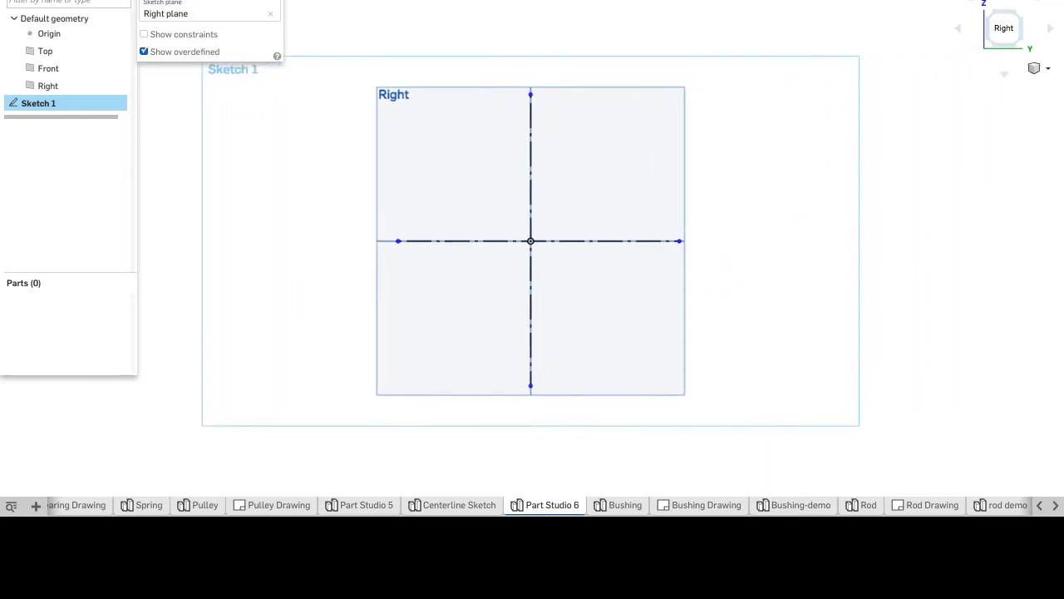
pyautogui.click(530, 195)
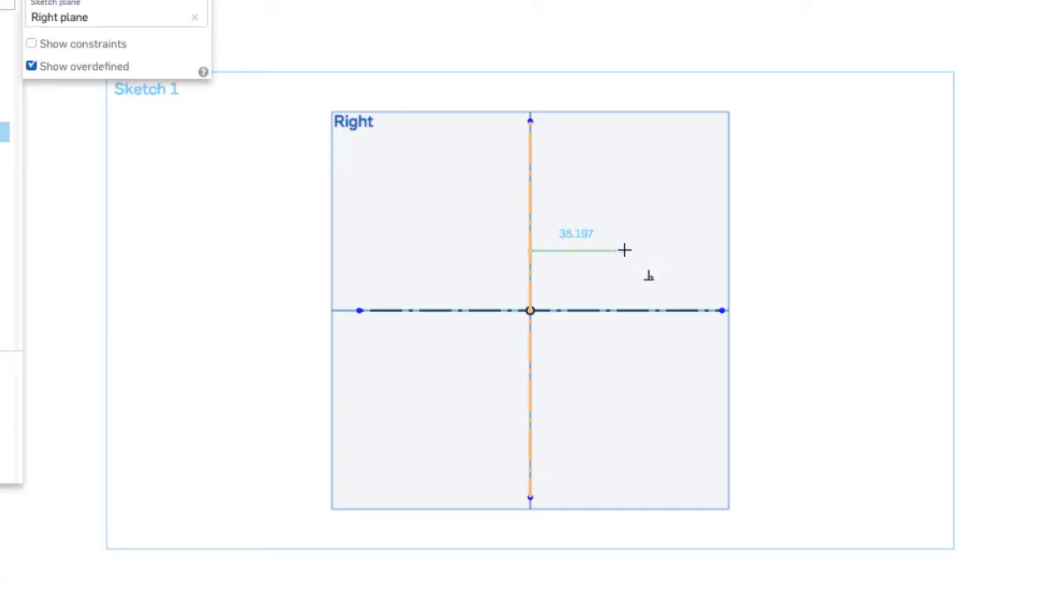
pyautogui.click(625, 249)
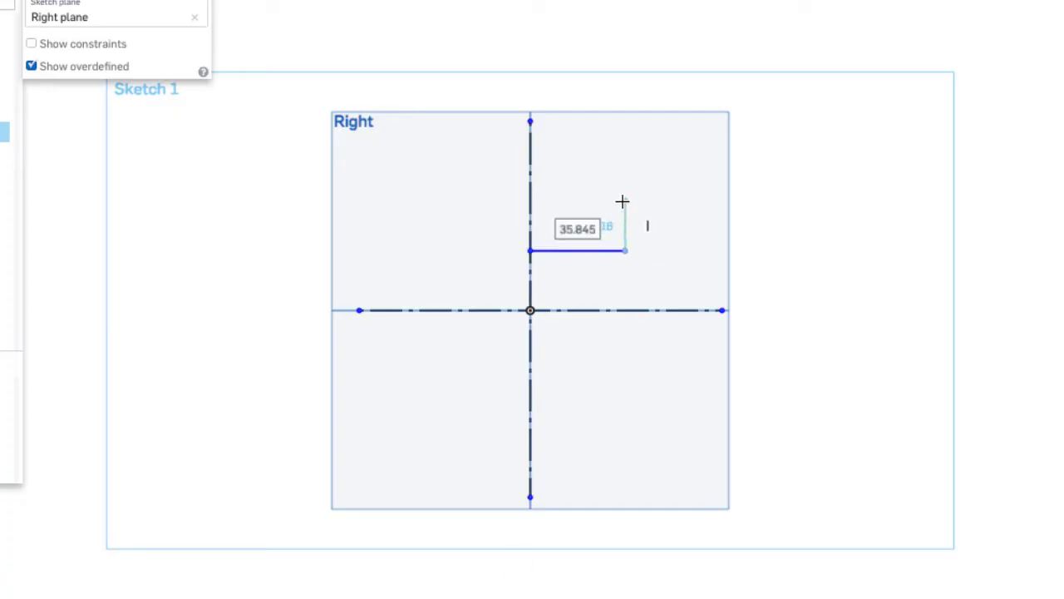
pyautogui.click(625, 199)
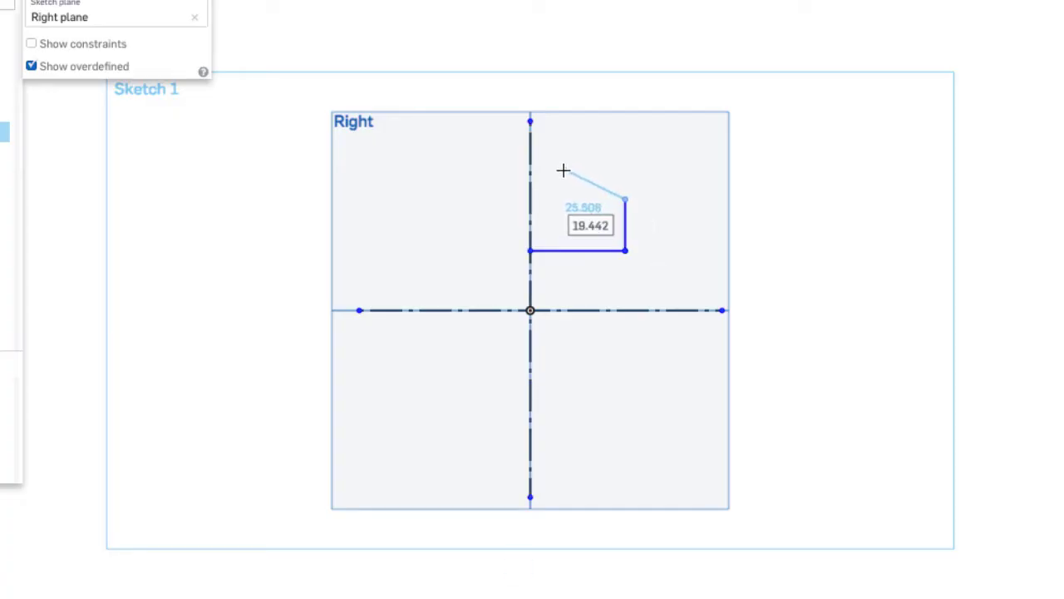
pyautogui.click(561, 171)
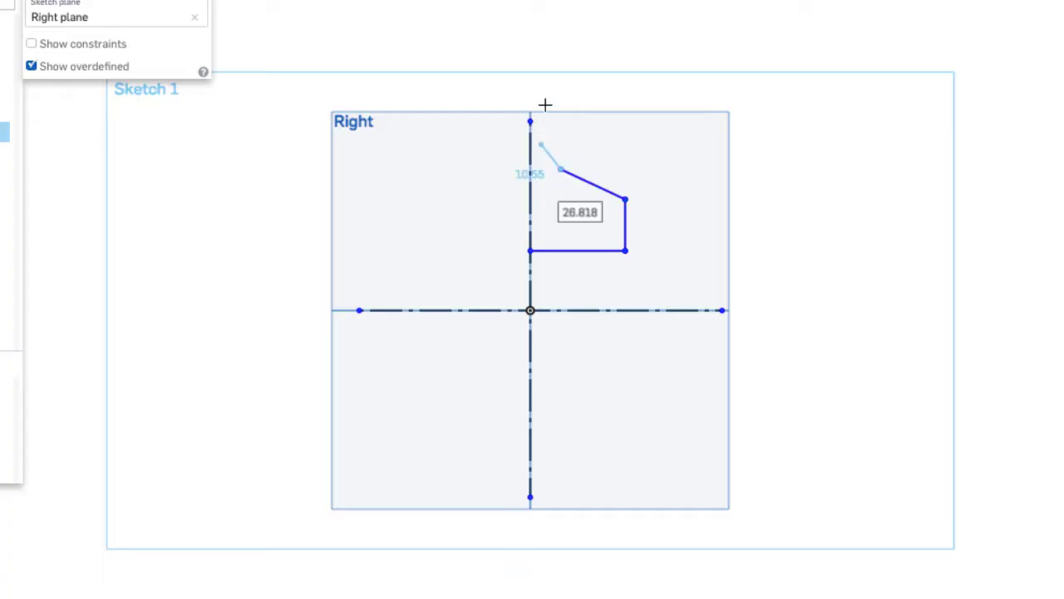
pyautogui.click(561, 79)
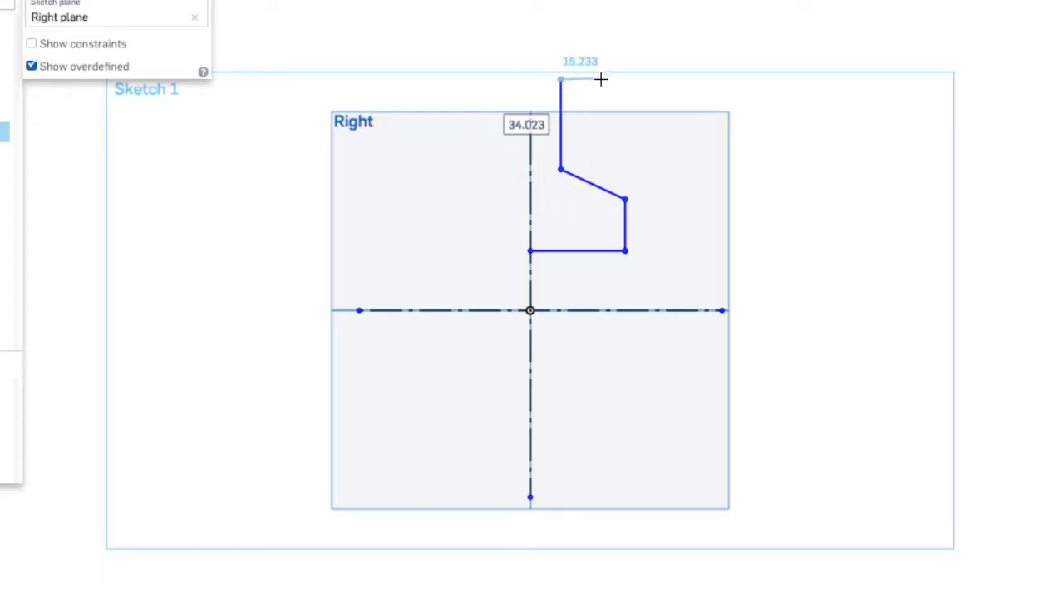
# - Draw the rim edges and top edge, close the profile at its start, and exit the Line tool
pyautogui.click(601, 53)
pyautogui.click(598, 49)
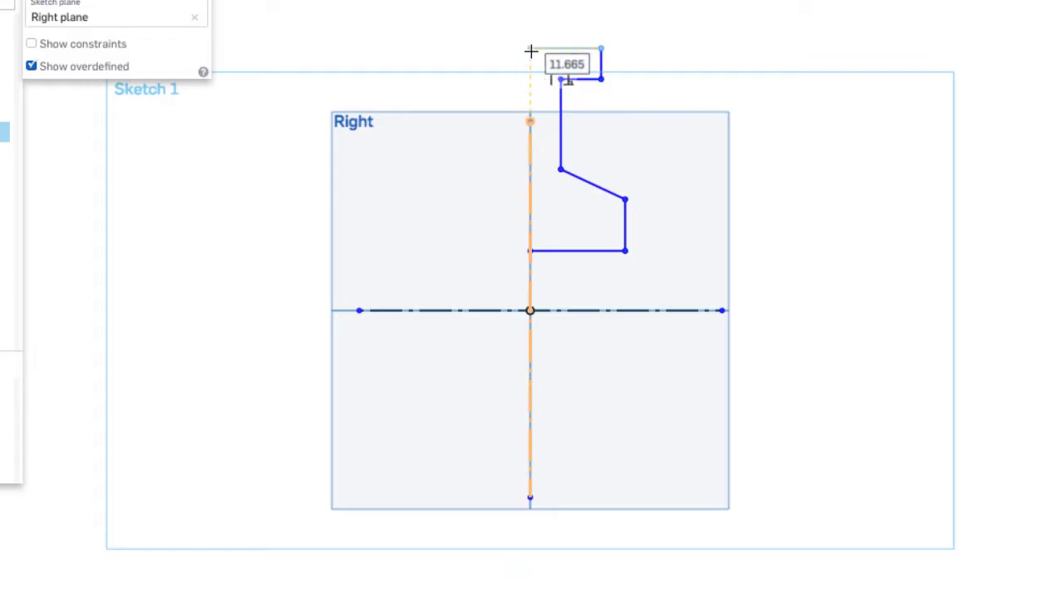
pyautogui.click(530, 48)
pyautogui.click(529, 250)
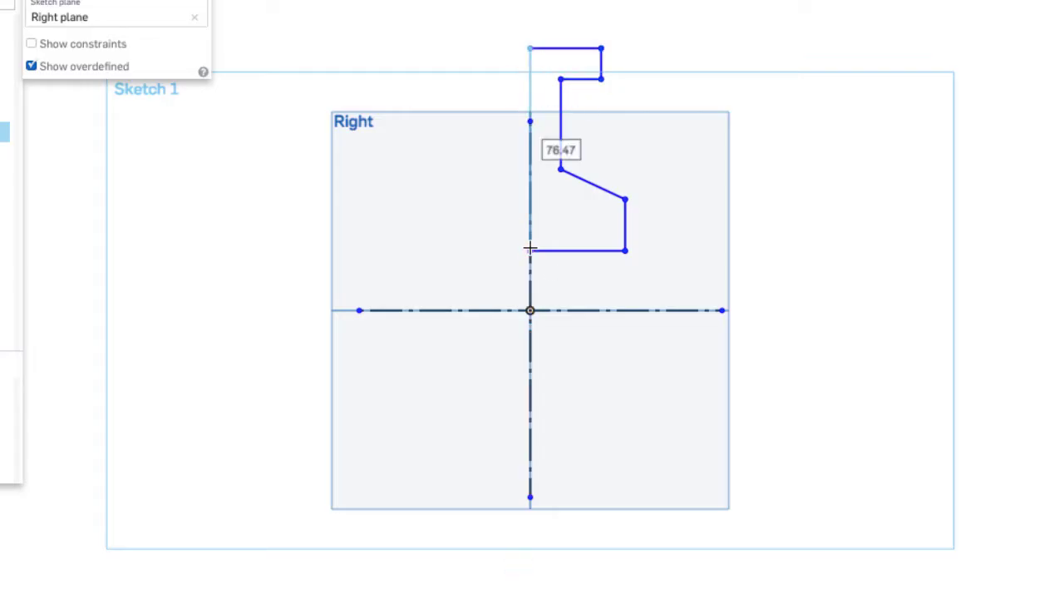
pyautogui.rightClick(804, 150)
pyautogui.click(843, 160)
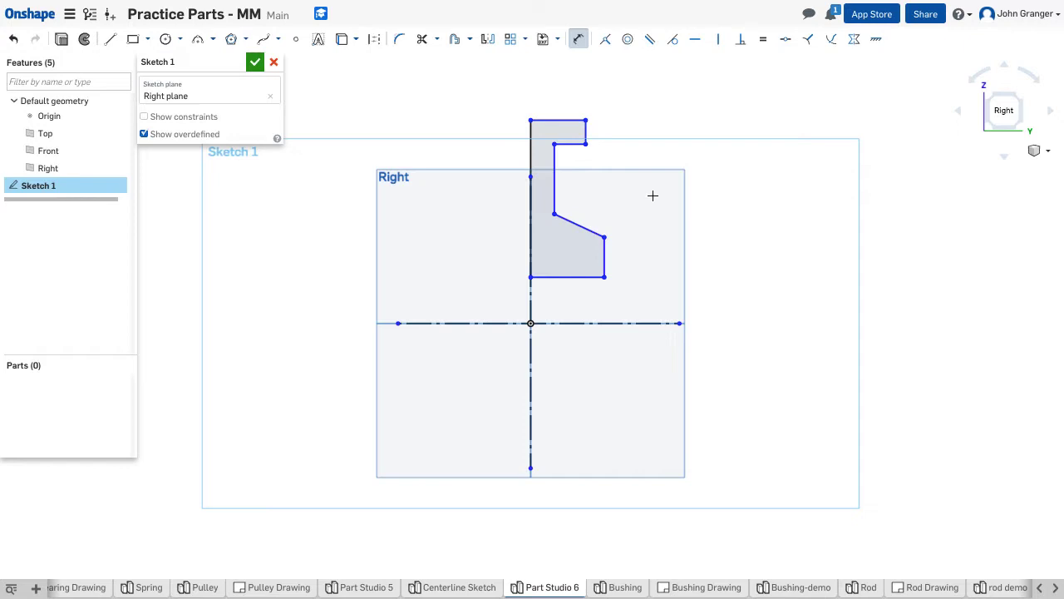
# - Dimension the profile's top edge as a Ø130 diameter about the horizontal centerline
pyautogui.click(640, 324)
pyautogui.press('d')
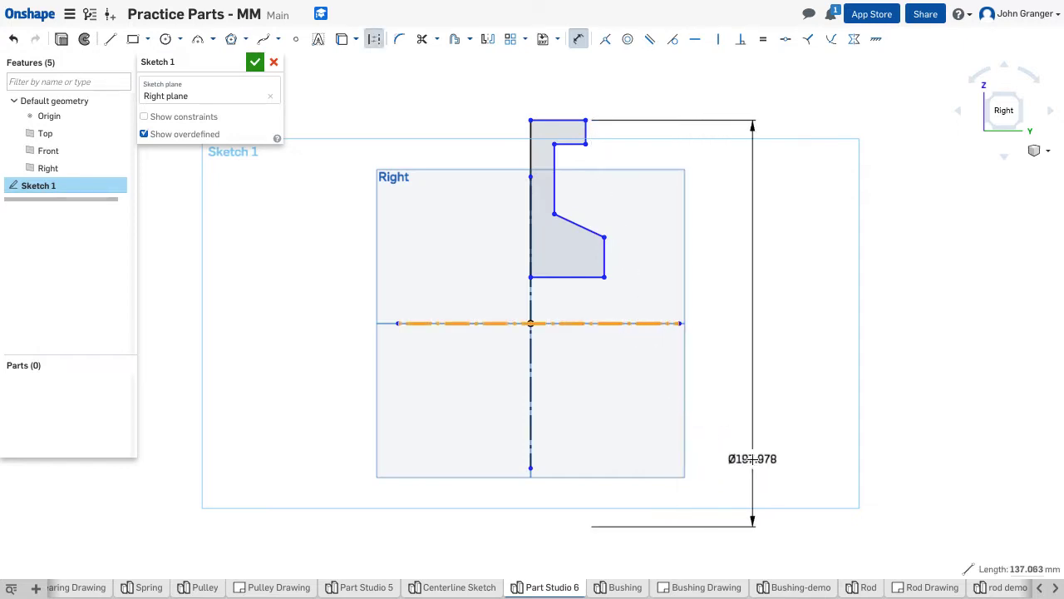
pyautogui.click(751, 458)
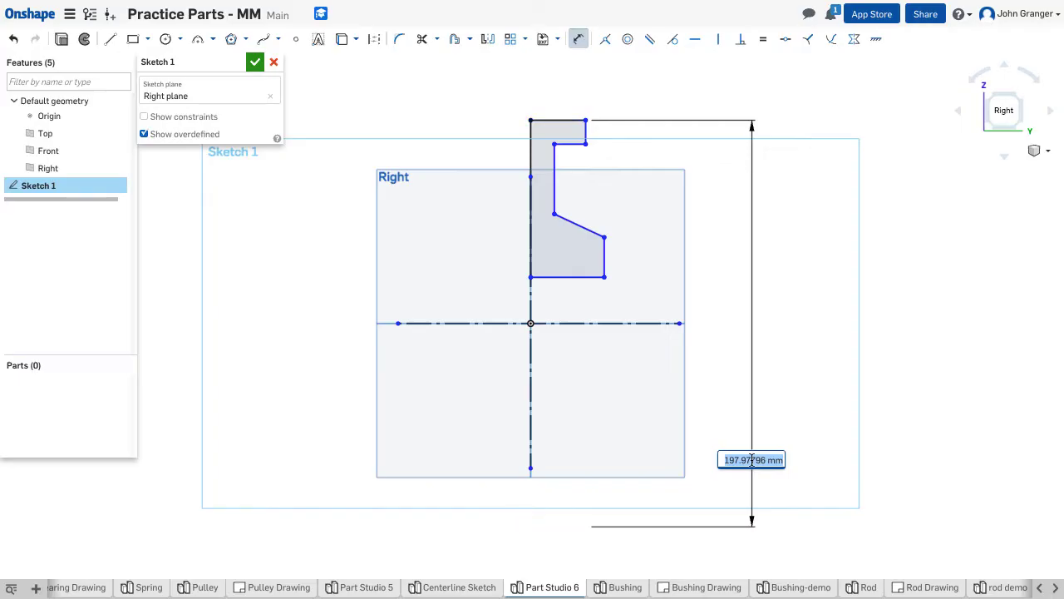
pyautogui.write('130')
pyautogui.press('Return')
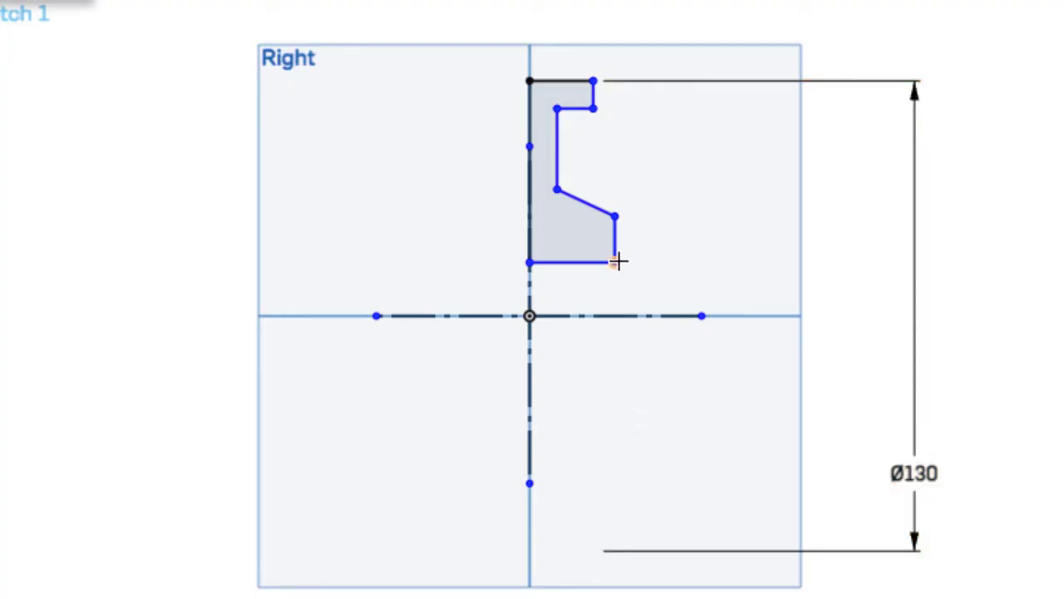
# - Dimension the profile's bottom edge as a Ø20 diameter about the centerline
pyautogui.click(642, 318)
pyautogui.click(615, 263)
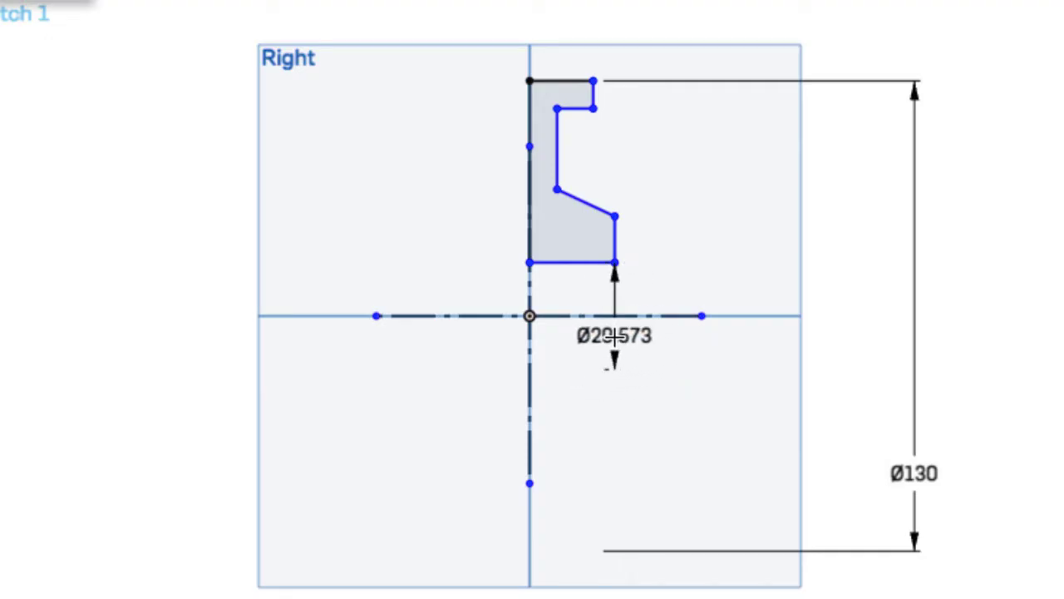
pyautogui.click(614, 336)
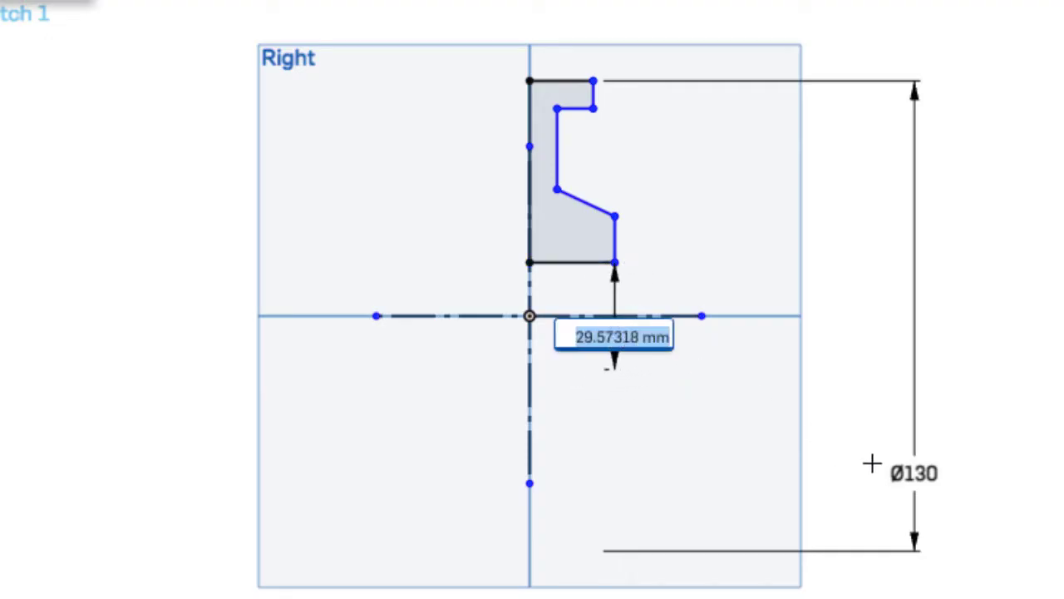
pyautogui.write('20')
pyautogui.press('Return')
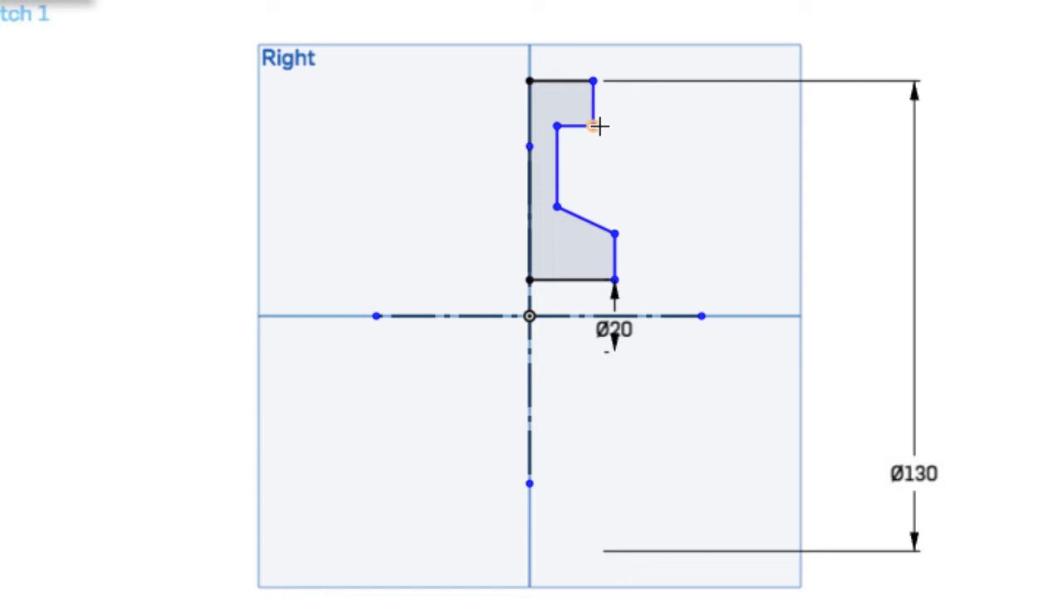
# - Add Ø120 rim step and Ø55 step diameter dimensions about the horizontal axis
pyautogui.click(689, 316)
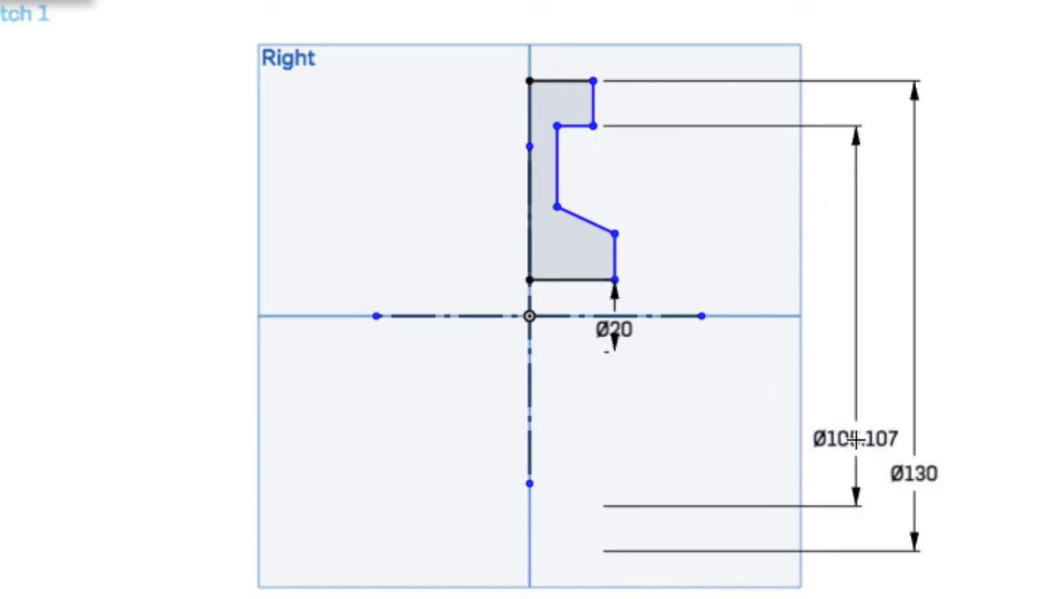
pyautogui.click(856, 404)
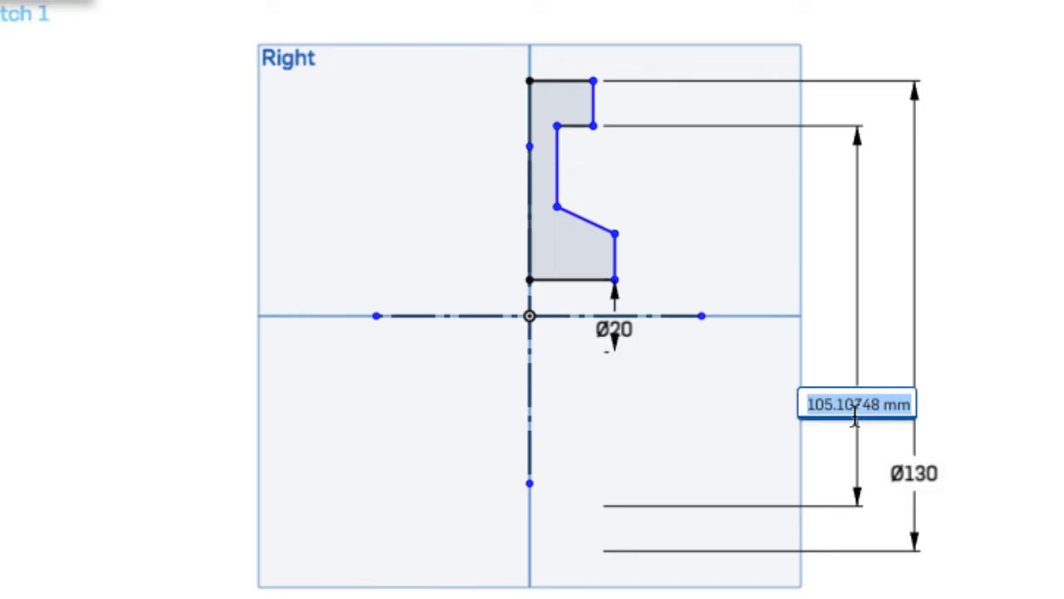
pyautogui.write('120')
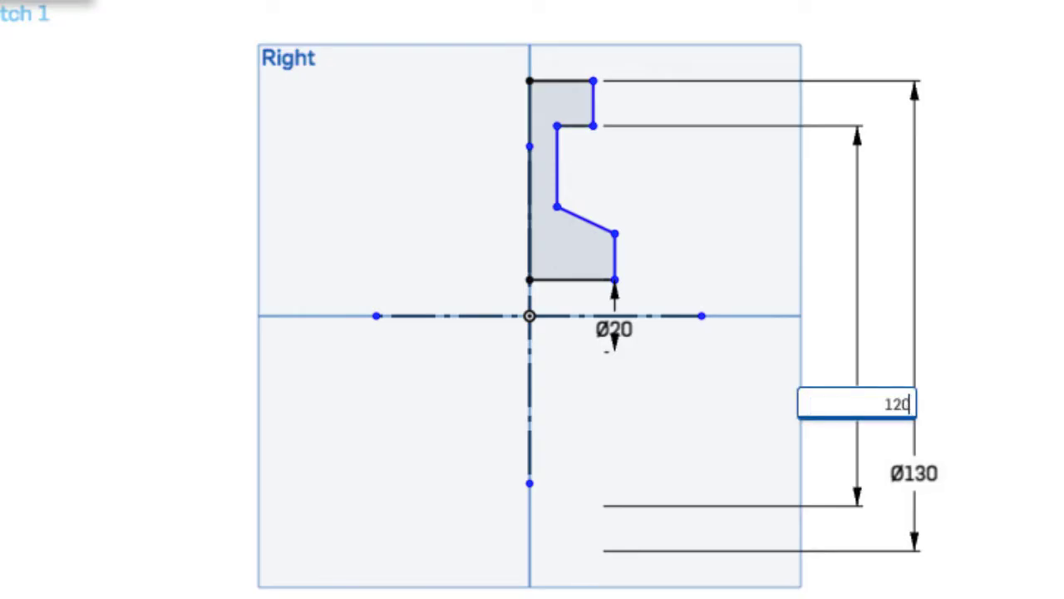
pyautogui.press('Return')
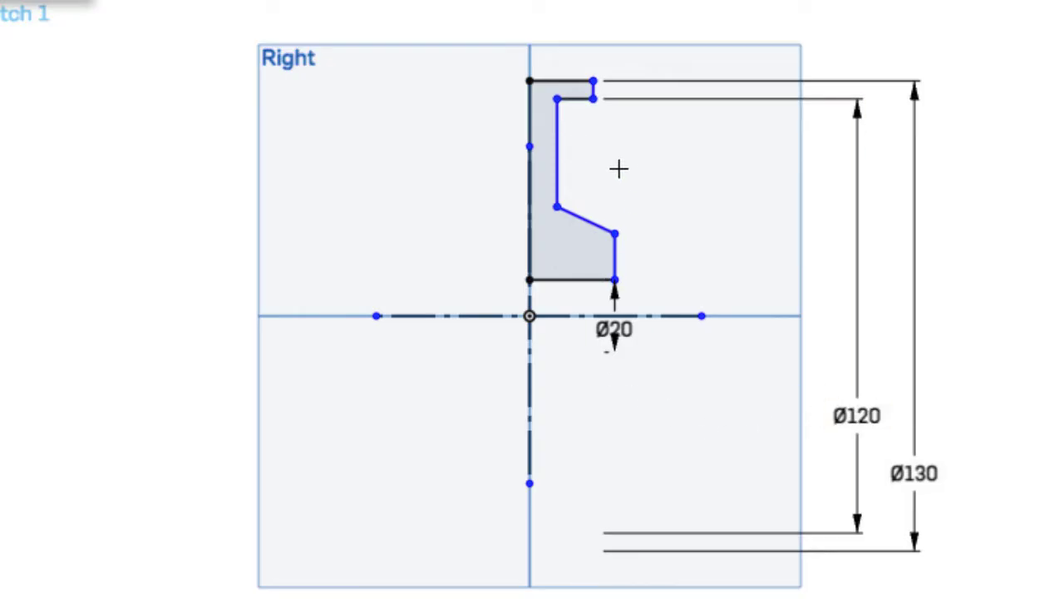
pyautogui.click(558, 207)
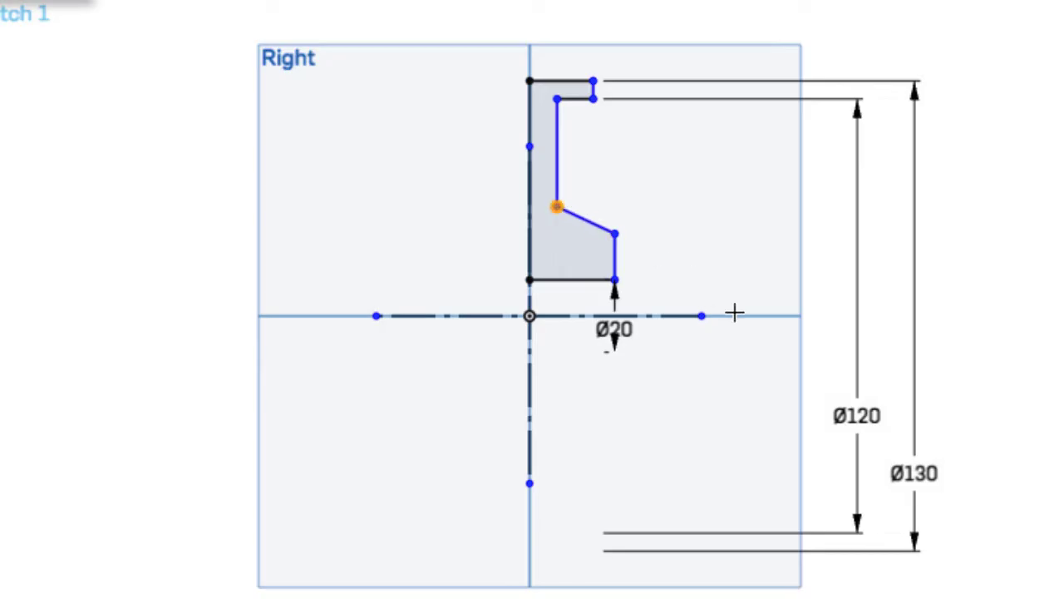
pyautogui.click(684, 314)
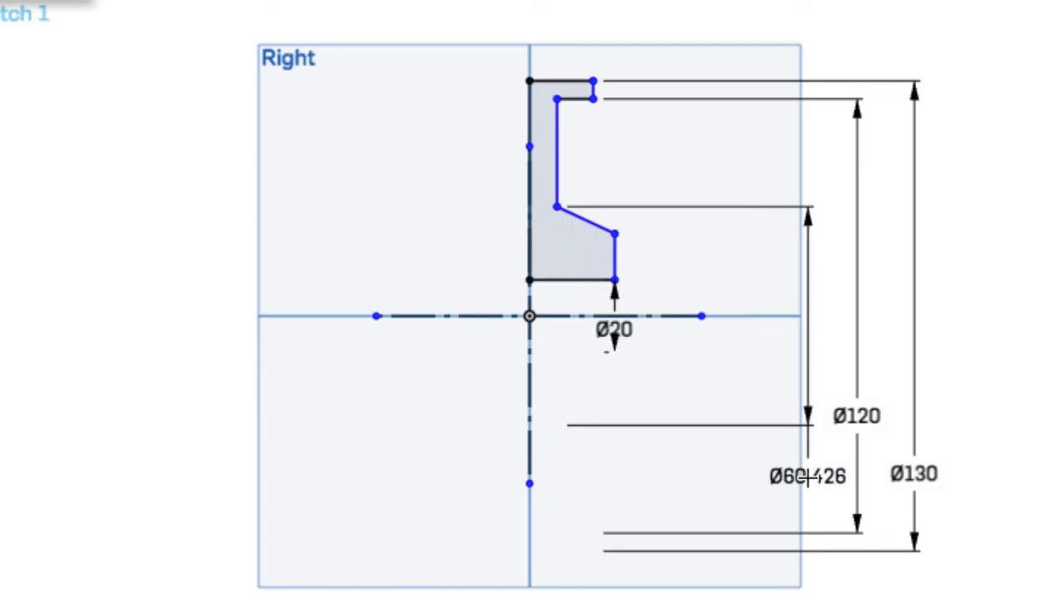
pyautogui.click(808, 476)
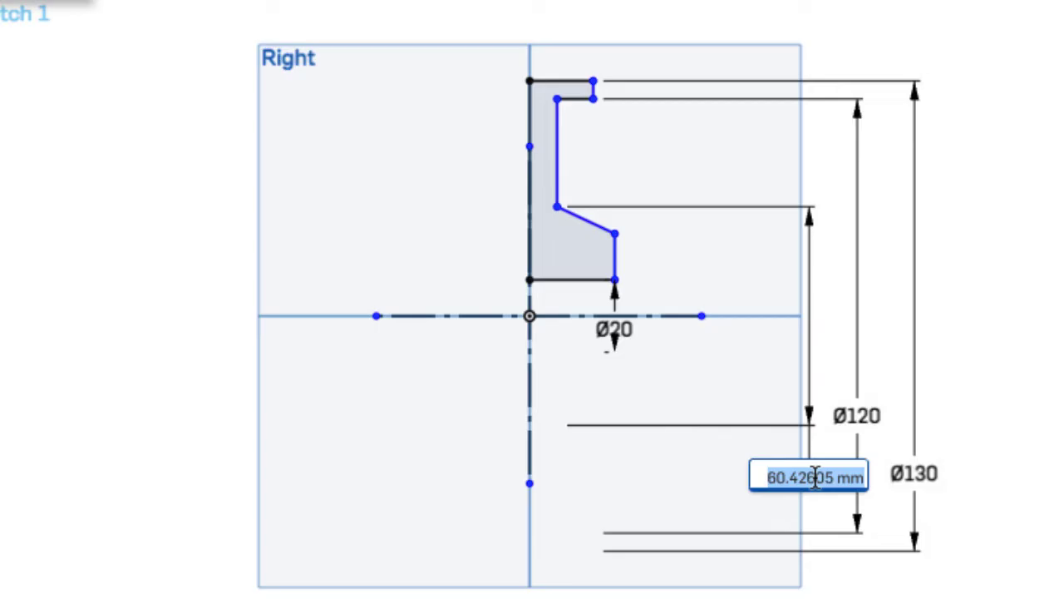
pyautogui.write('55')
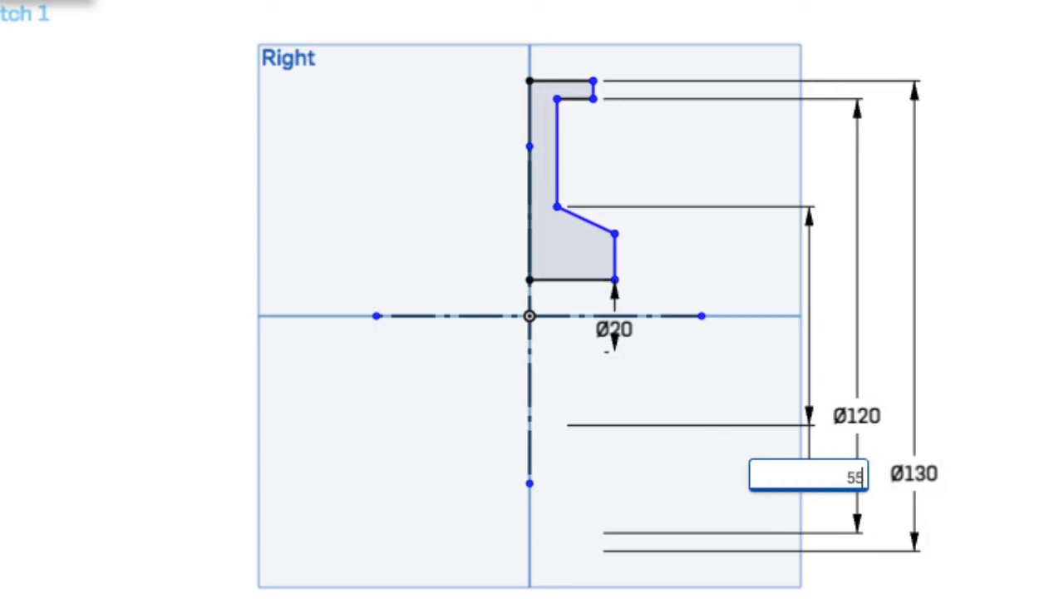
pyautogui.press('Return')
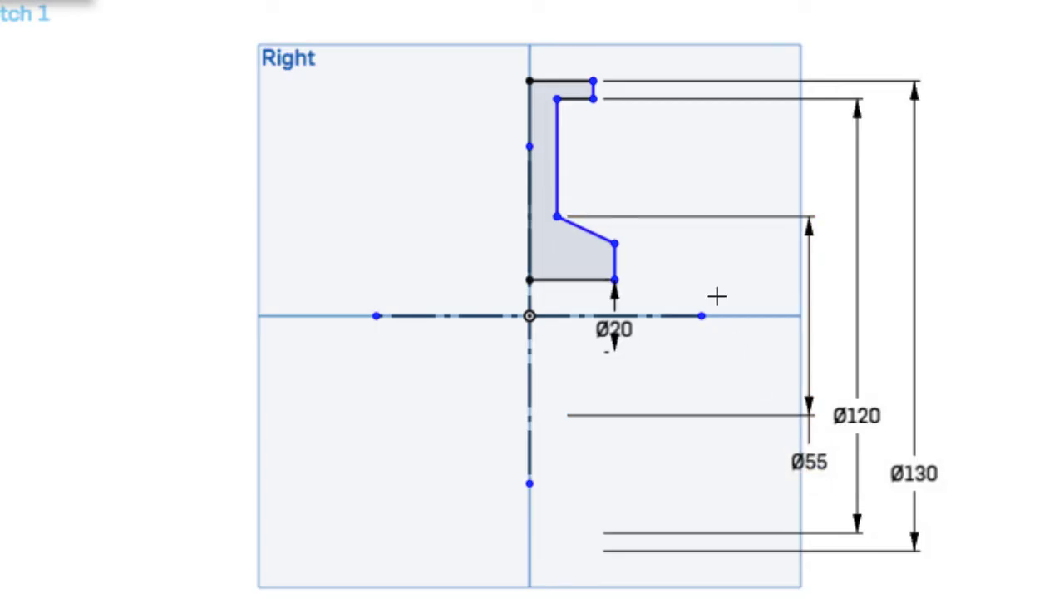
# - Add a Ø40 lower step diameter and a 25 mm rim dimension from the vertical axis
pyautogui.click(689, 331)
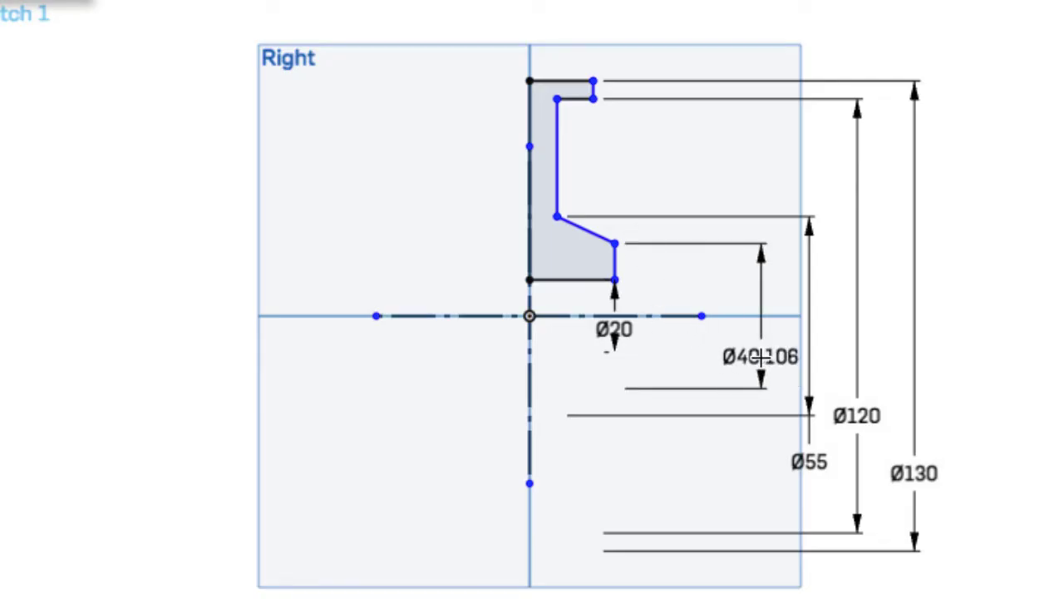
pyautogui.click(762, 359)
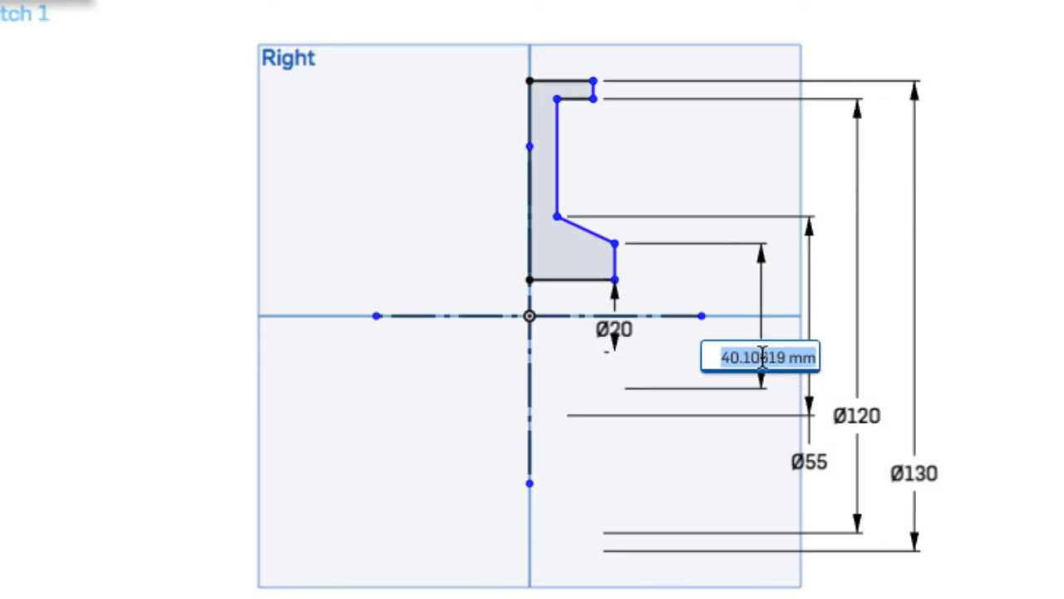
pyautogui.write('40')
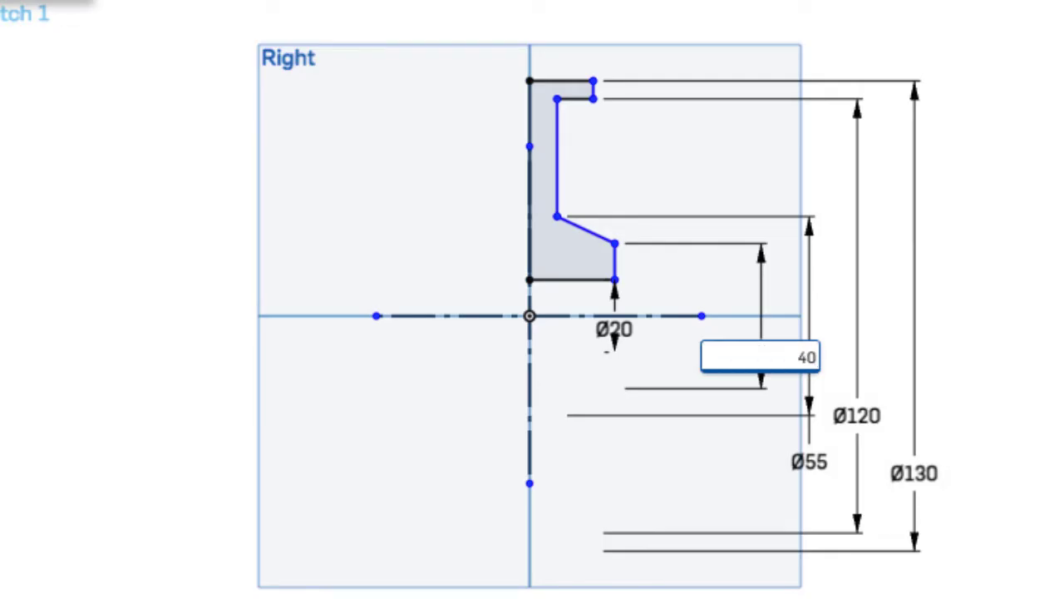
pyautogui.press('Return')
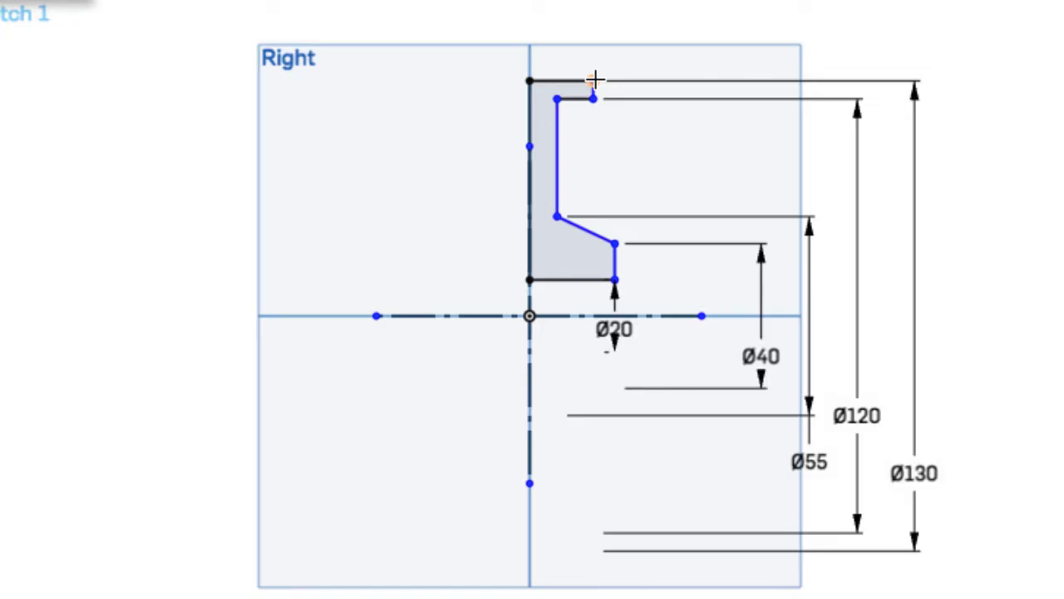
pyautogui.click(593, 80)
pyautogui.click(528, 299)
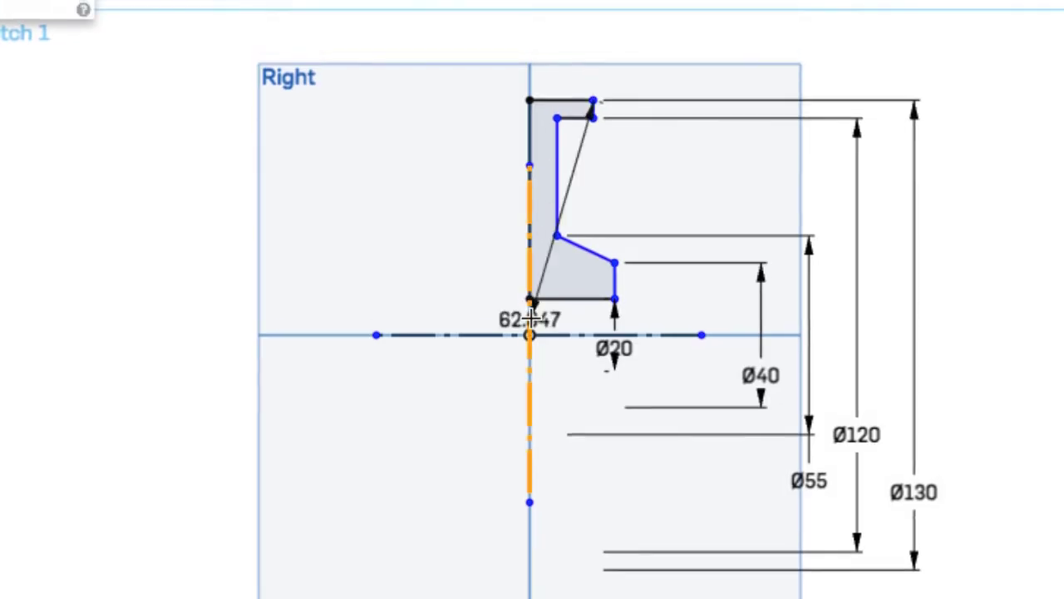
pyautogui.click(341, 25)
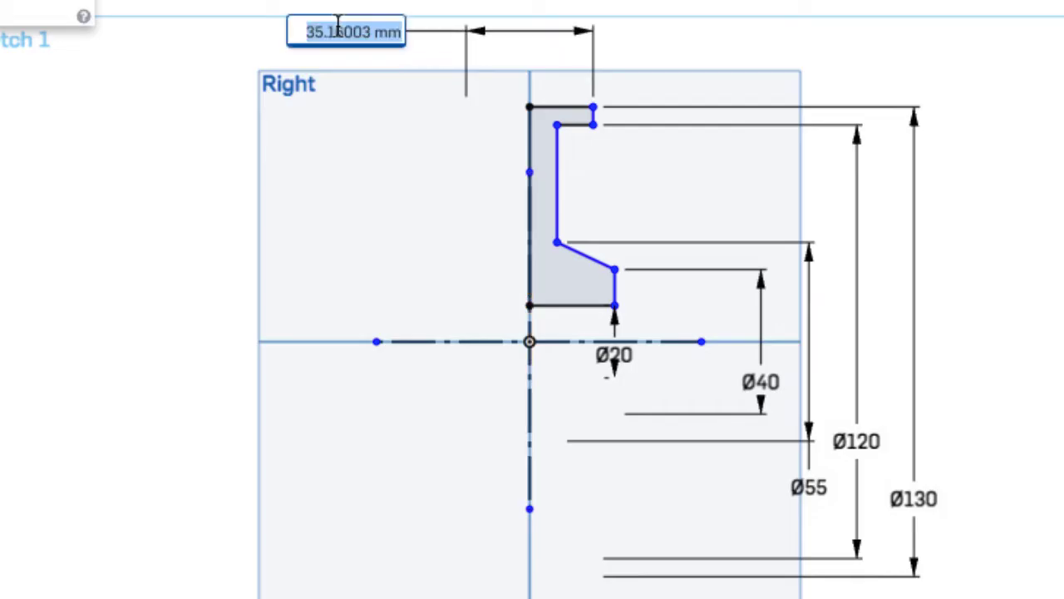
pyautogui.write('25')
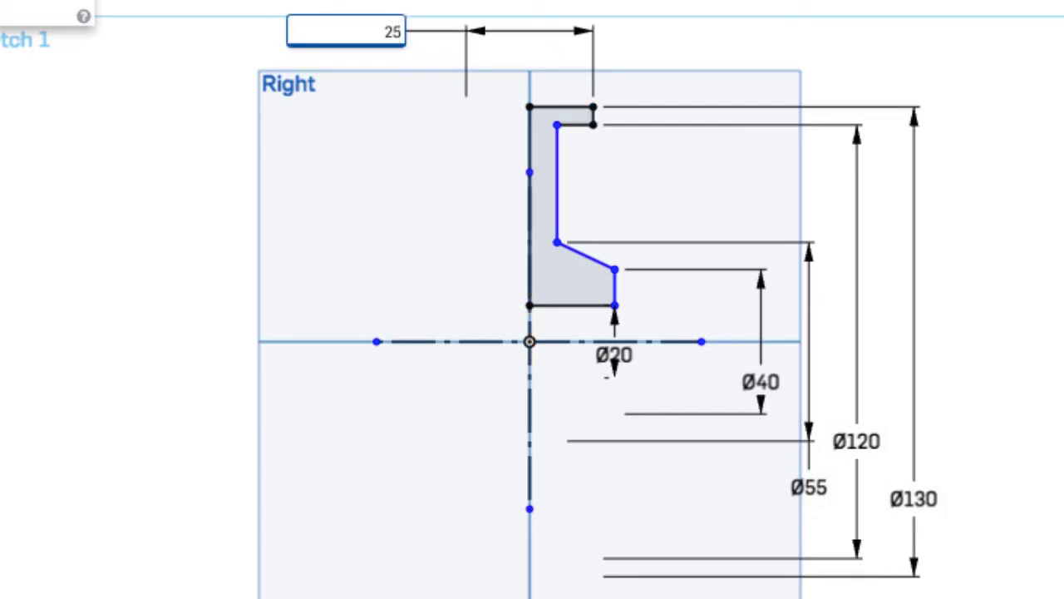
pyautogui.press('Return')
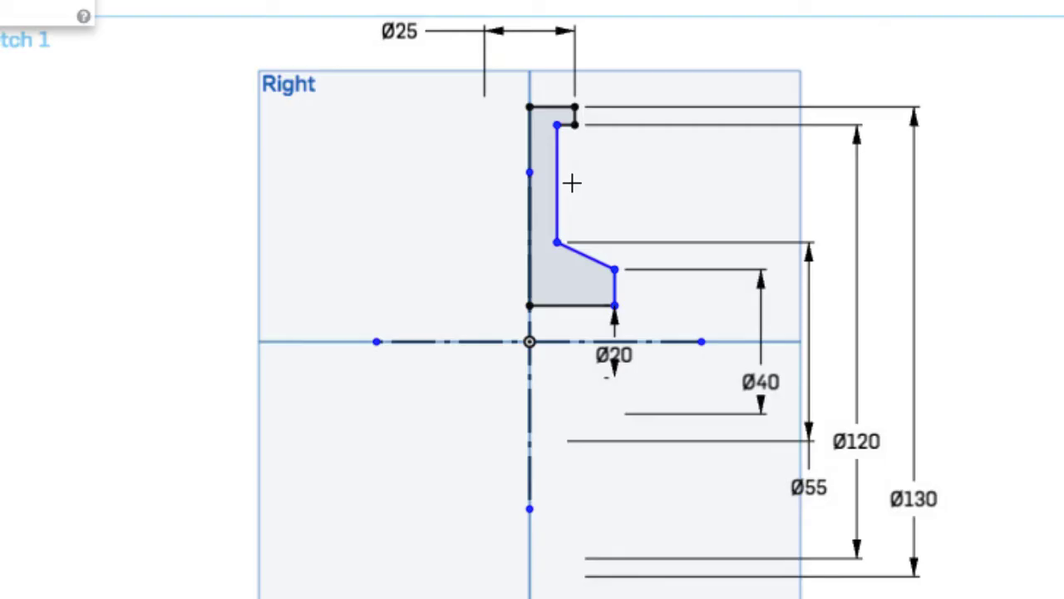
# - Add a 12 mm web dimension and a 40 mm hub dimension from the vertical centreline
pyautogui.click(559, 187)
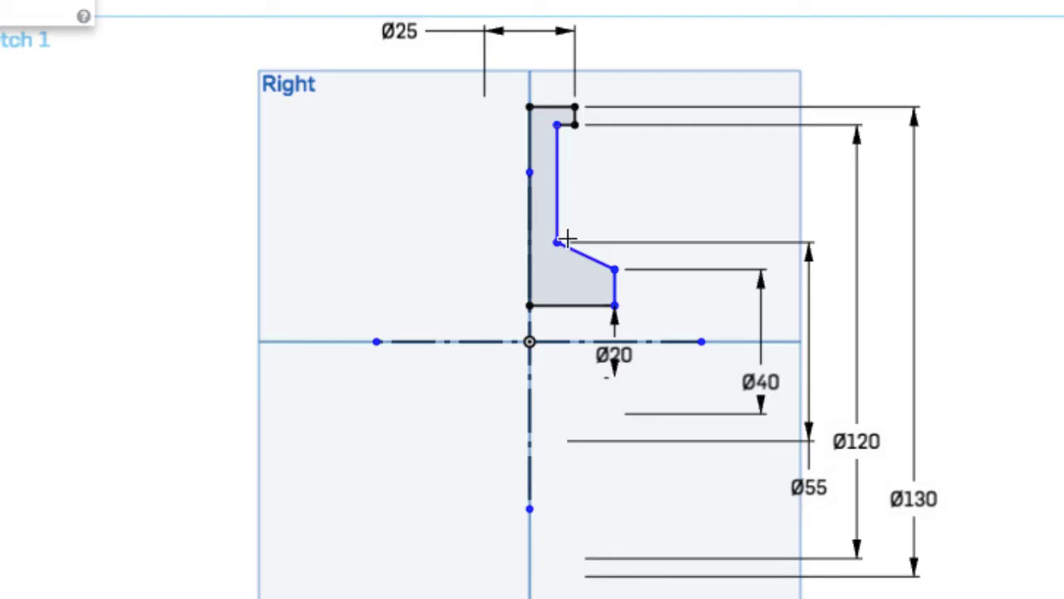
pyautogui.click(530, 328)
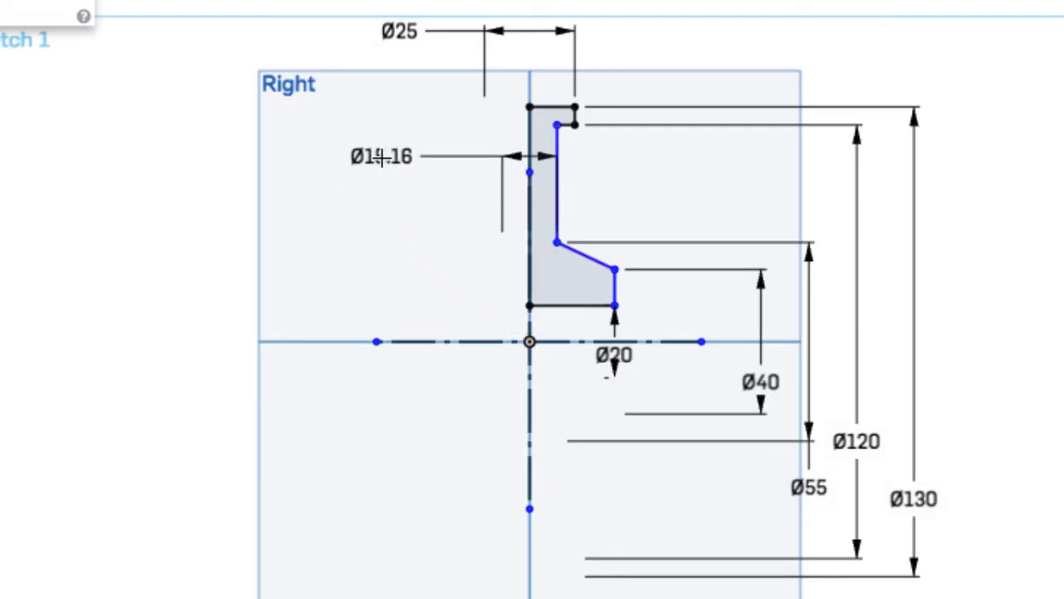
pyautogui.click(380, 147)
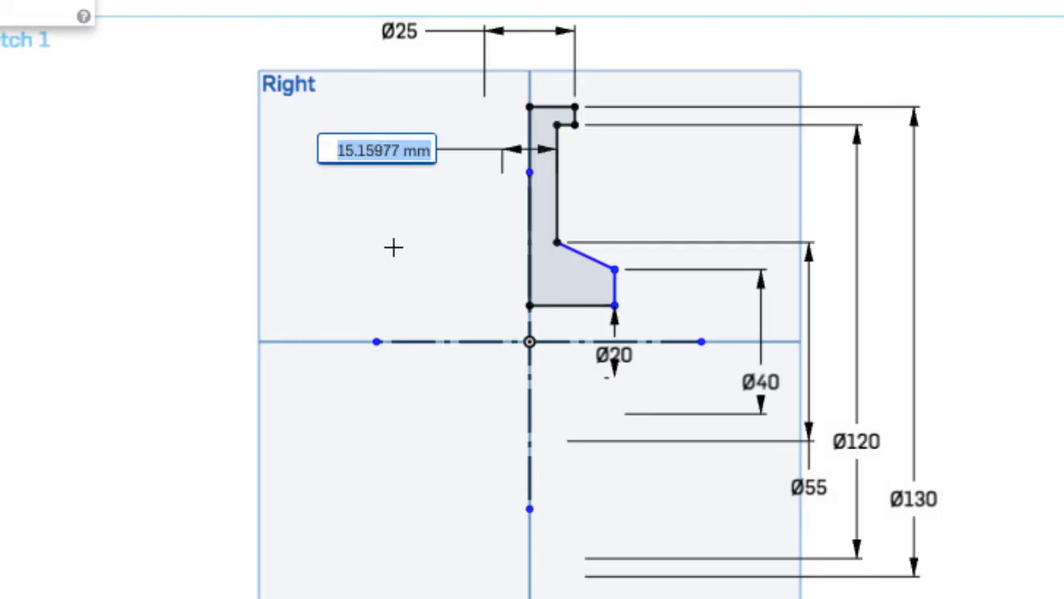
pyautogui.write('12')
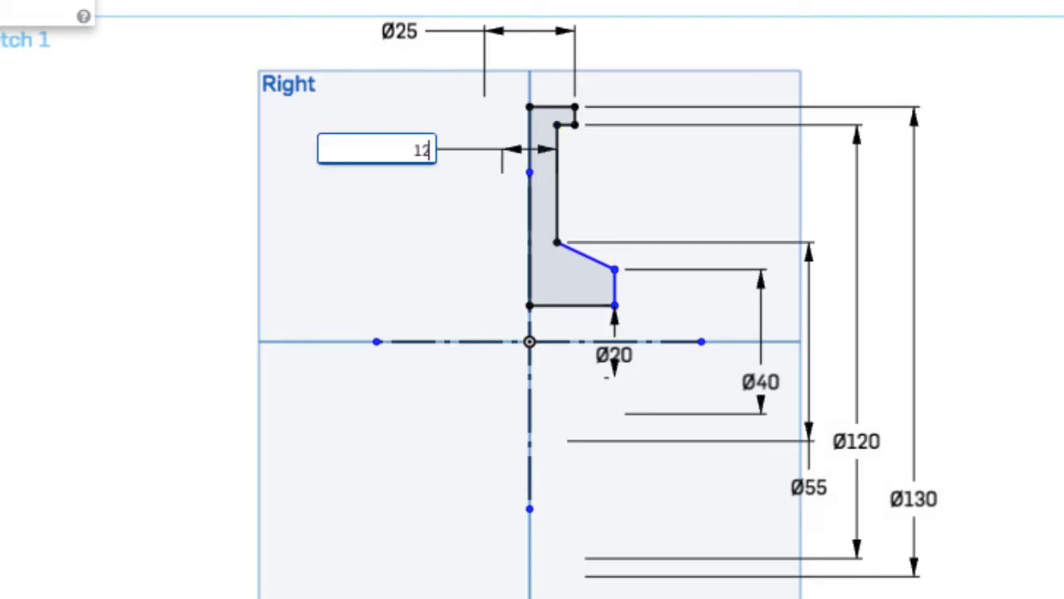
pyautogui.press('Return')
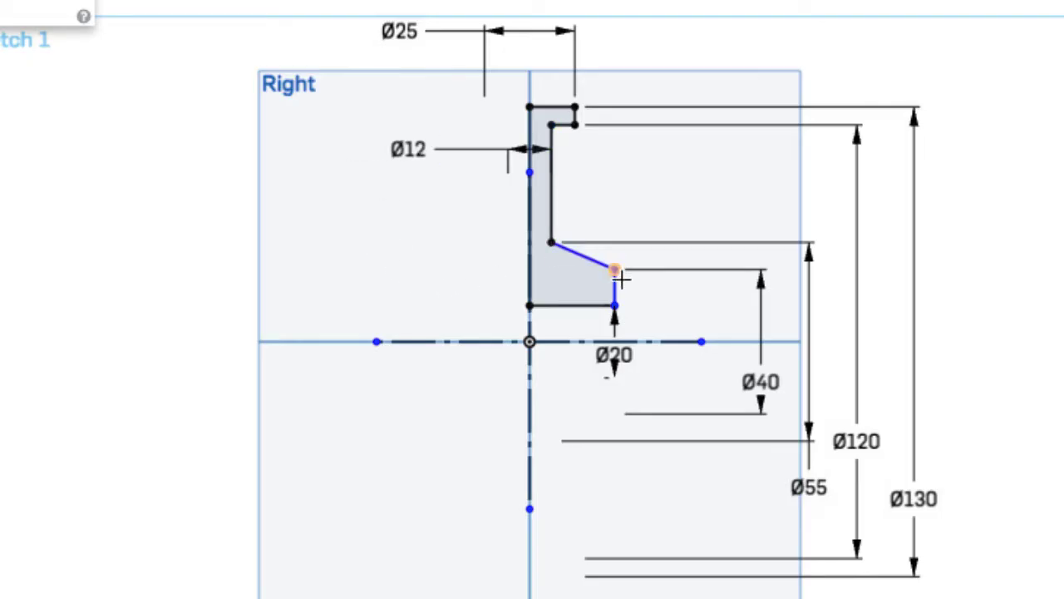
pyautogui.click(613, 285)
pyautogui.click(529, 316)
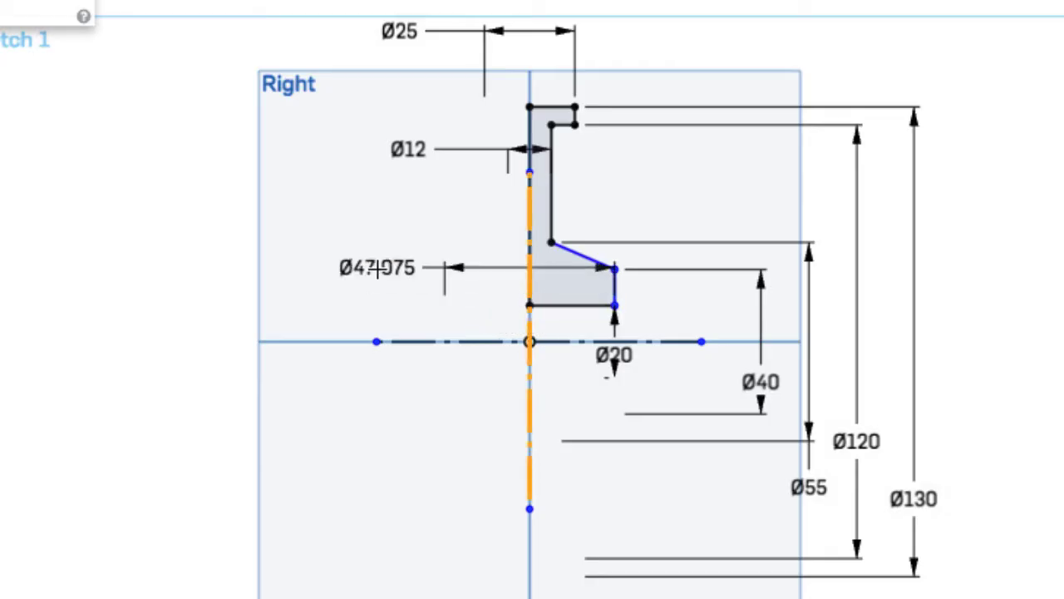
pyautogui.click(404, 268)
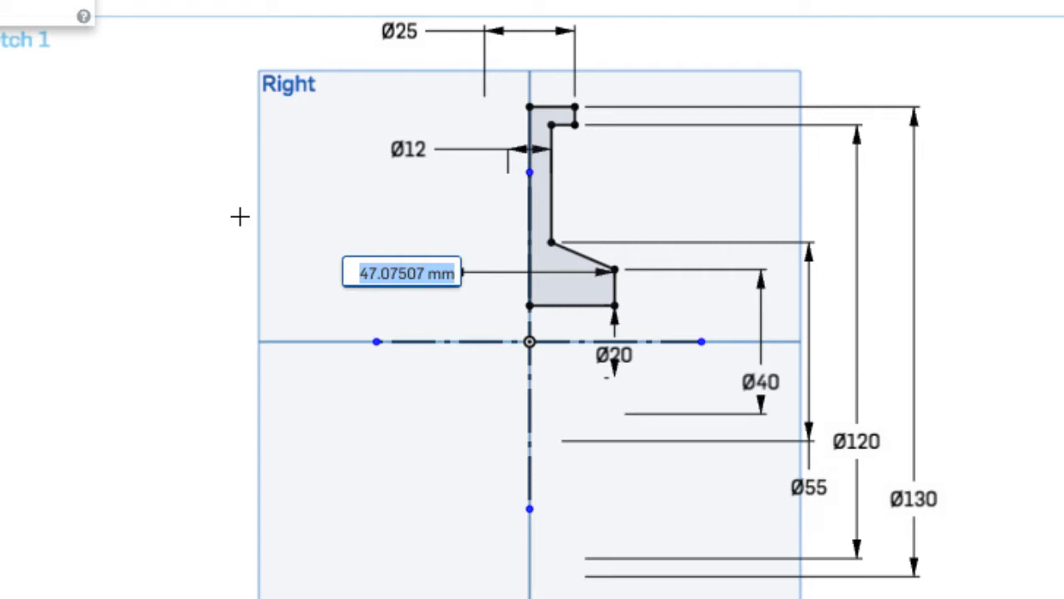
pyautogui.write('40')
pyautogui.press('Return')
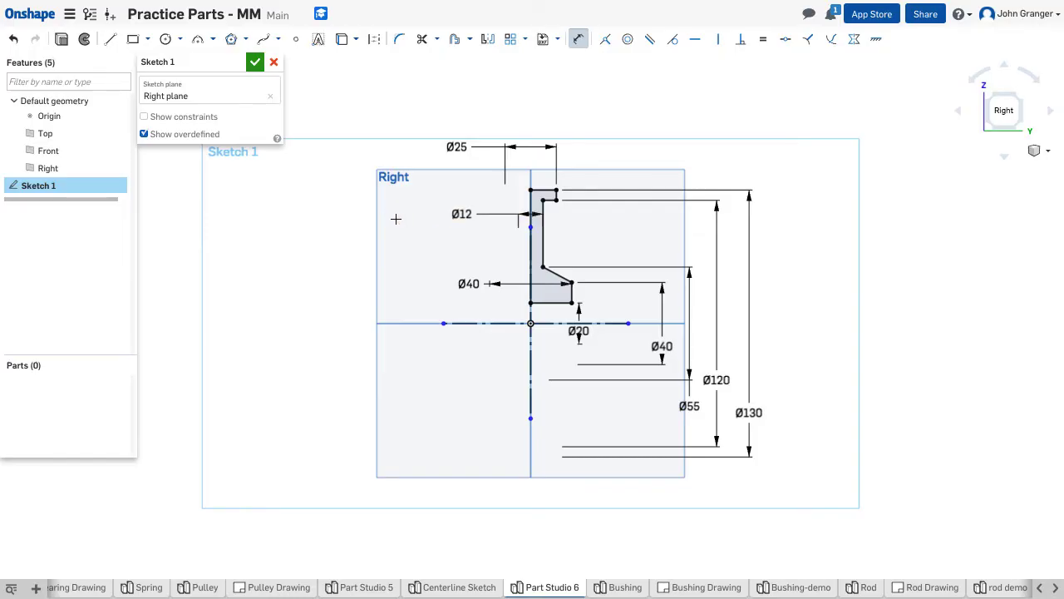
pyautogui.press('Escape')
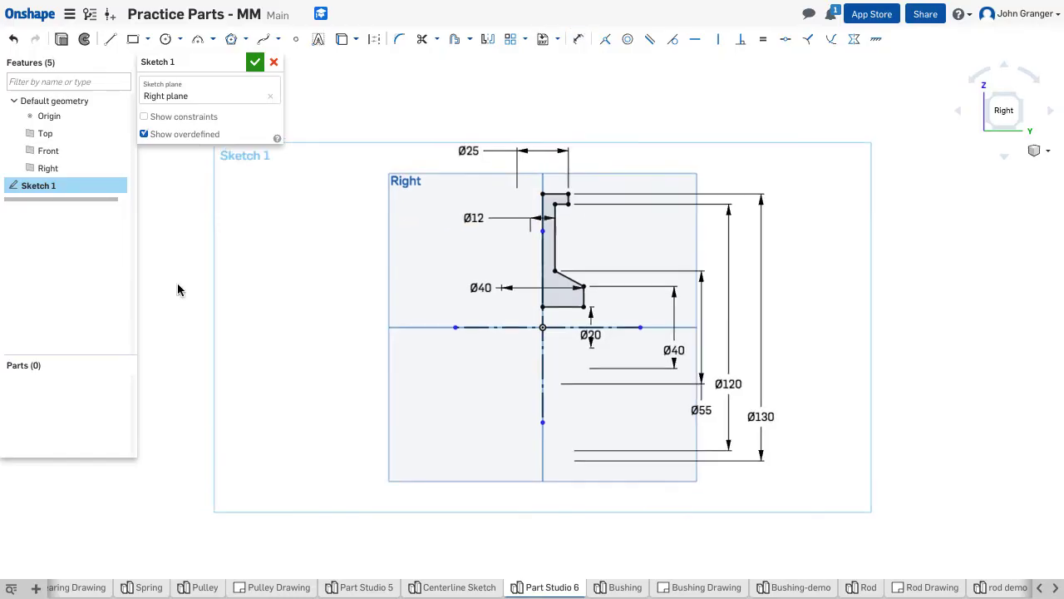
# - Close Sketch 1 and revolve its profile about the horizontal centerline into Part 1
pyautogui.click(255, 64)
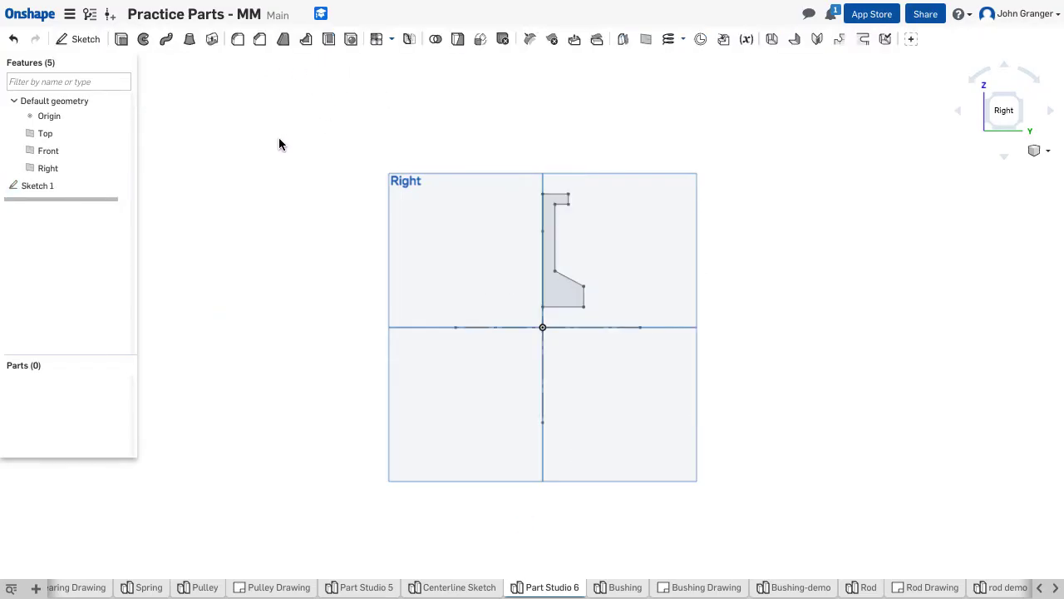
pyautogui.click(143, 41)
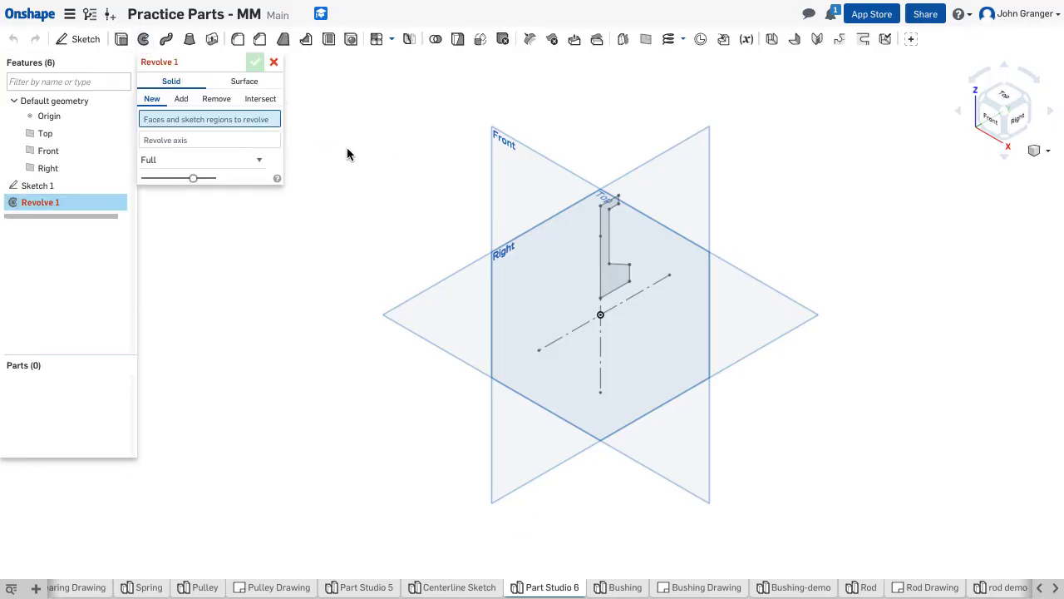
pyautogui.click(607, 258)
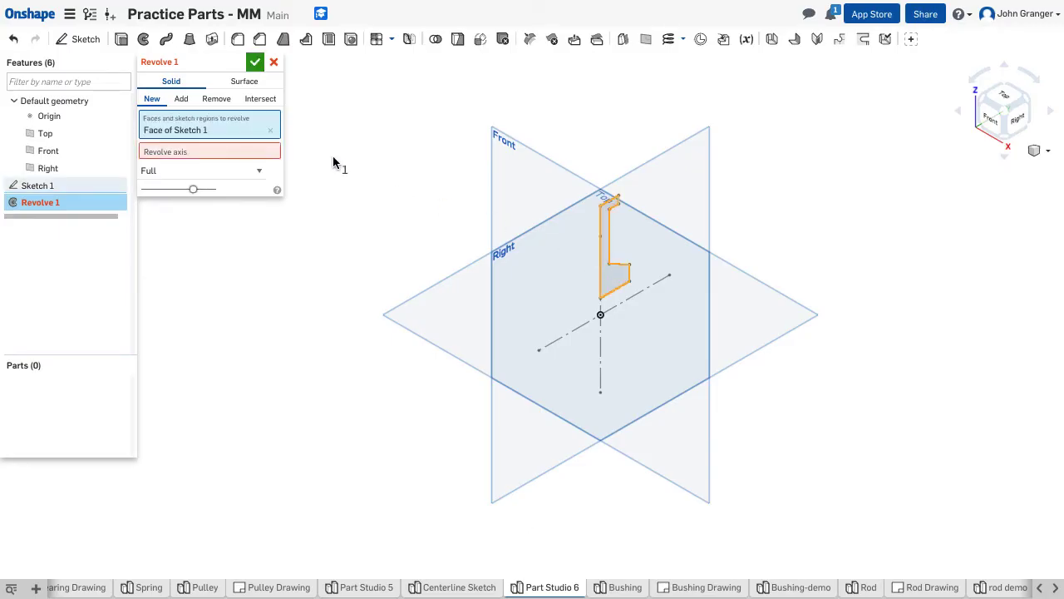
pyautogui.click(268, 152)
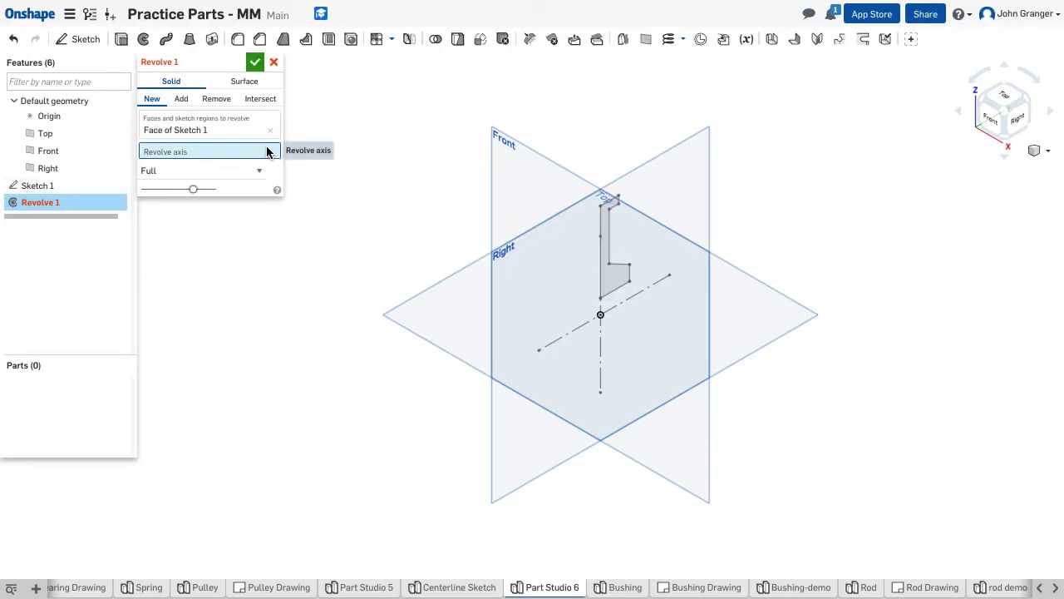
pyautogui.click(578, 334)
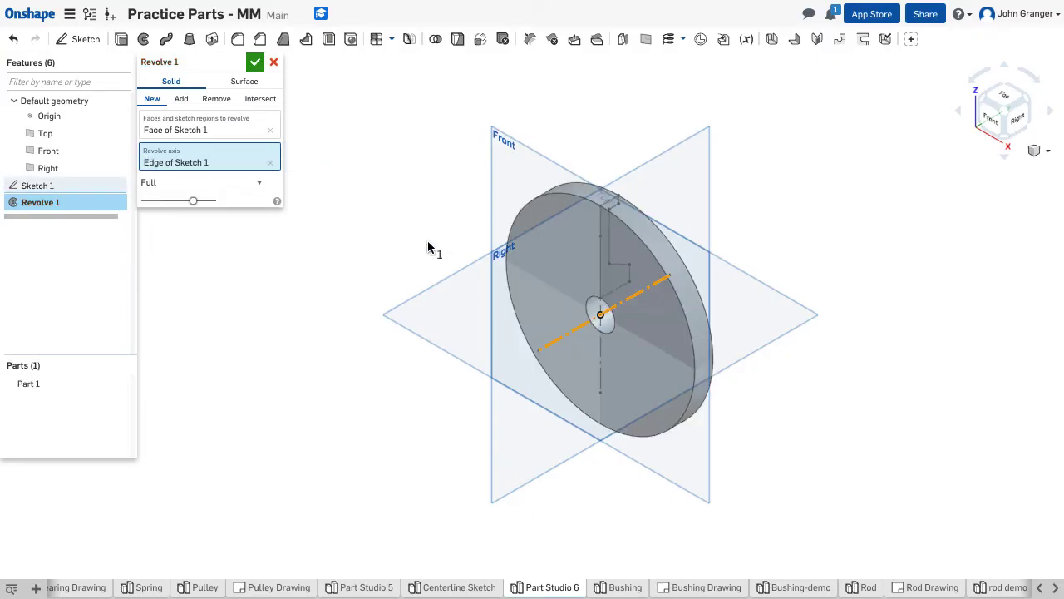
pyautogui.moveTo(910, 267); pyautogui.dragTo(605, 123, button='right')
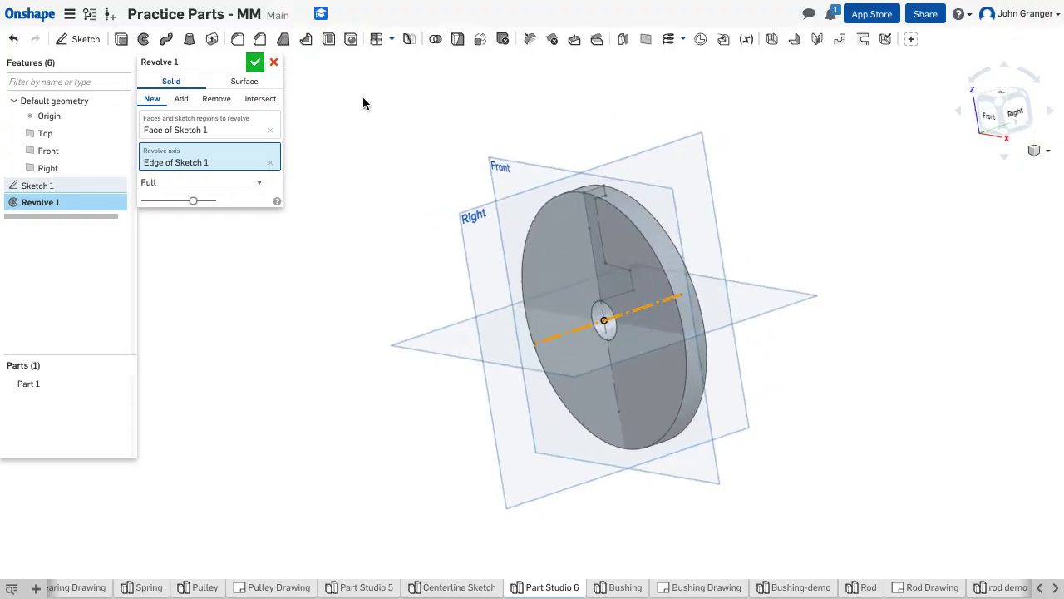
pyautogui.moveTo(911, 241); pyautogui.dragTo(896, 258, button='right')
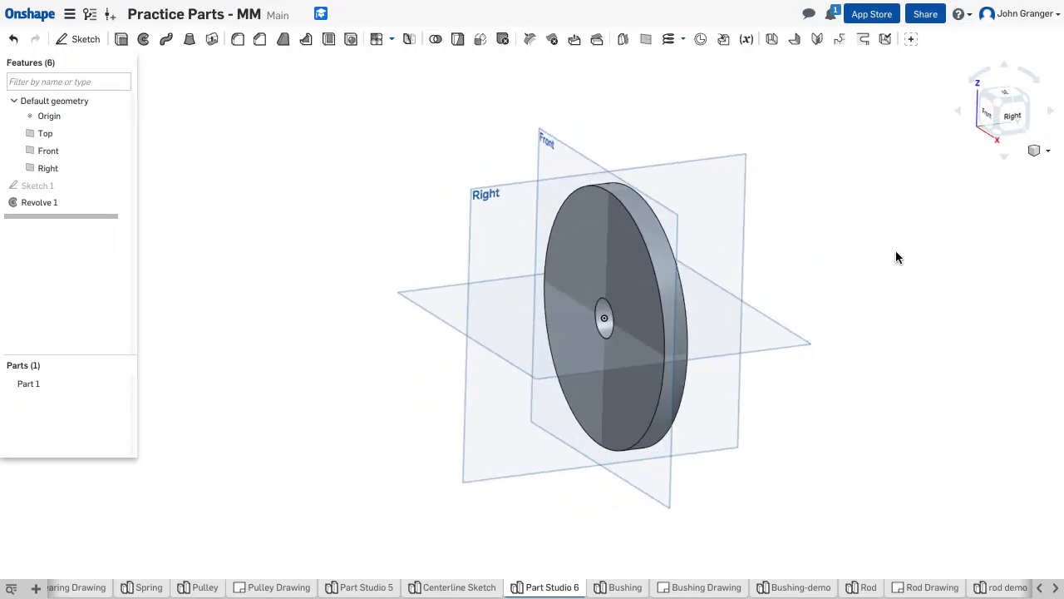
# - Mirror Part 1 using the Front plane as the mirror plane
pyautogui.click(410, 43)
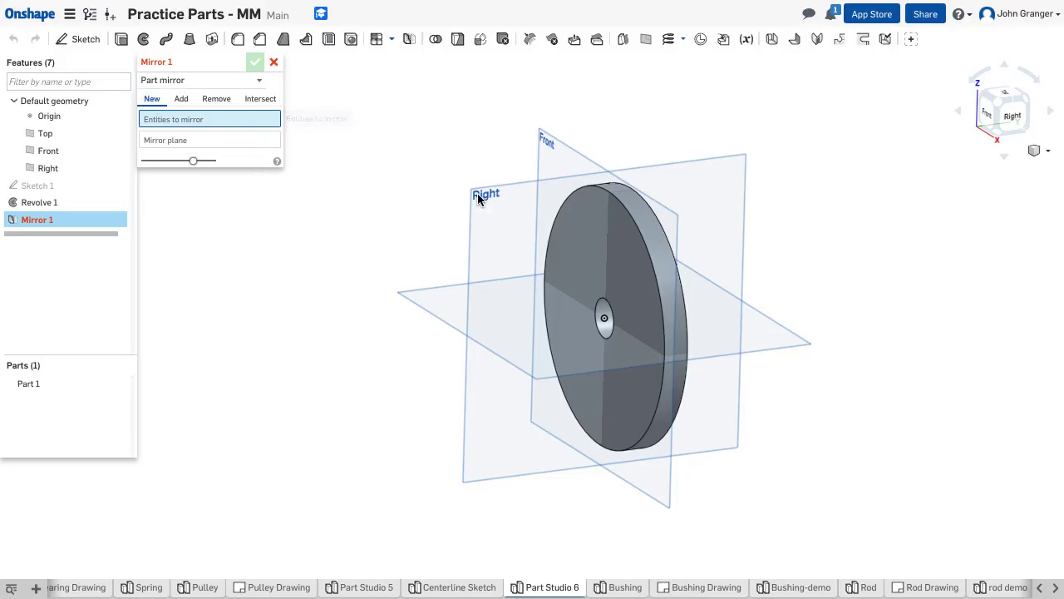
pyautogui.click(616, 228)
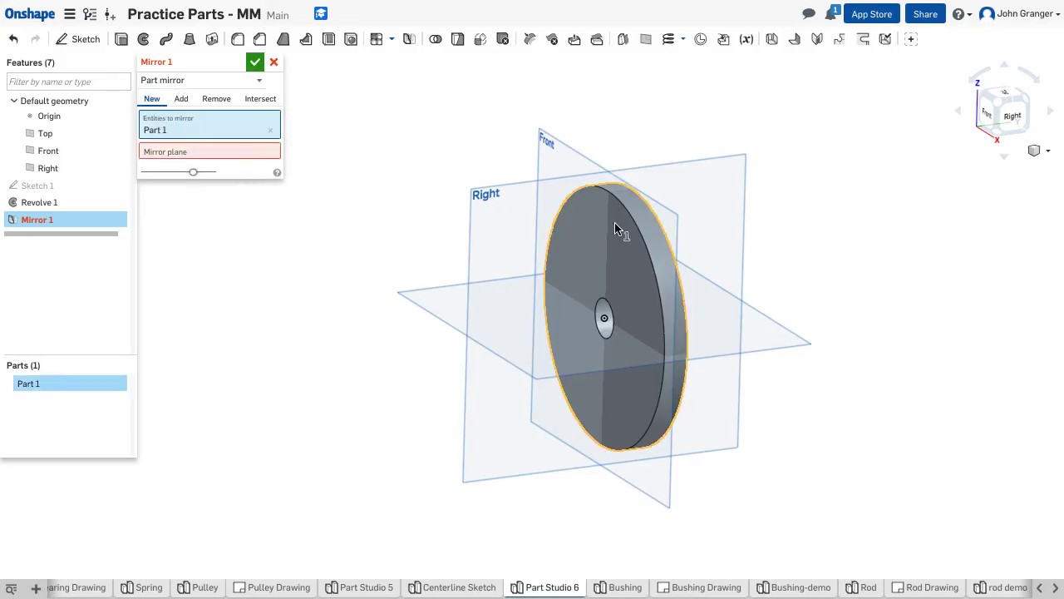
pyautogui.click(251, 151)
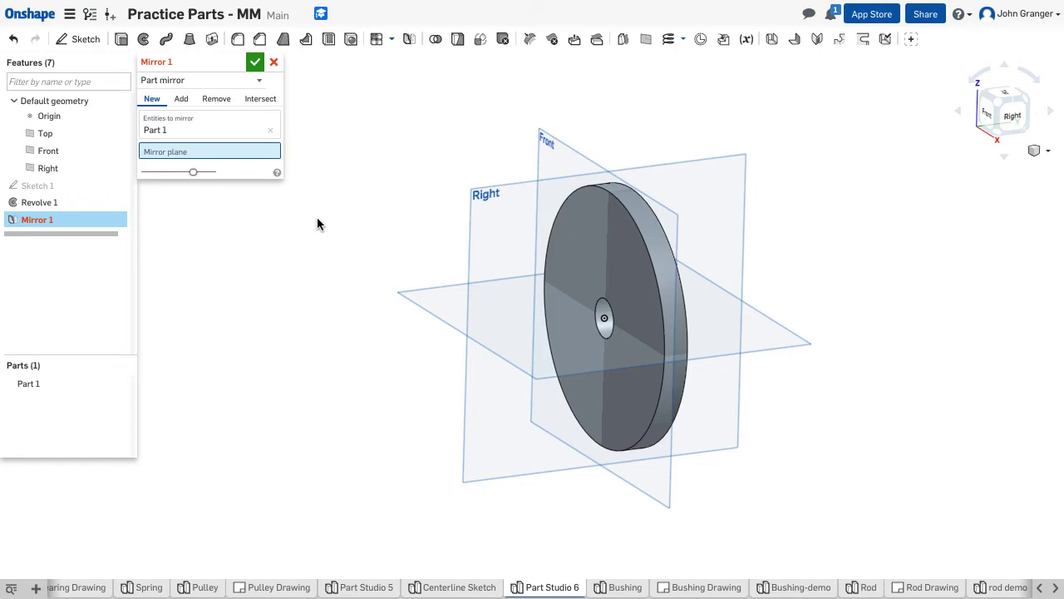
pyautogui.press('Left')
pyautogui.press('Left')
pyautogui.press('Left')
pyautogui.press('Left')
pyautogui.press('Left')
pyautogui.press('Left')
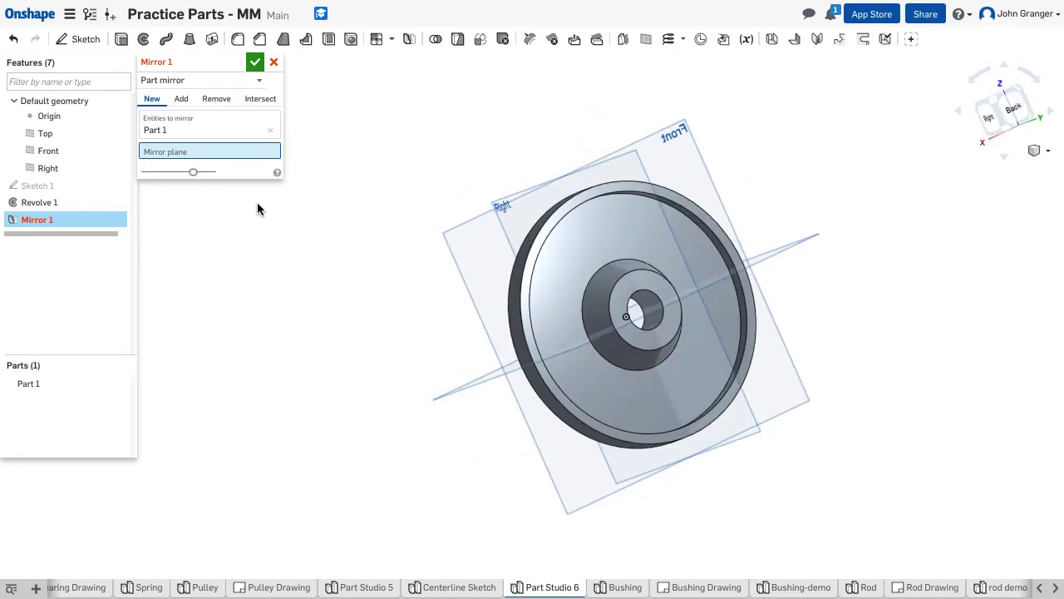
pyautogui.press('Left')
pyautogui.press('Left')
pyautogui.press('Left')
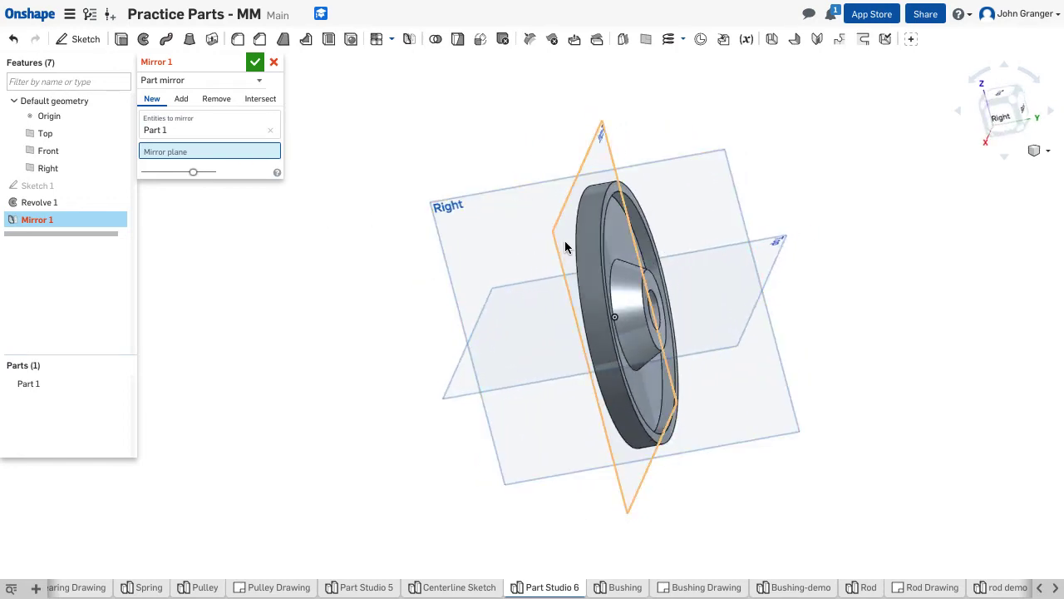
pyautogui.press('Left')
pyautogui.press('Left')
pyautogui.press('Left')
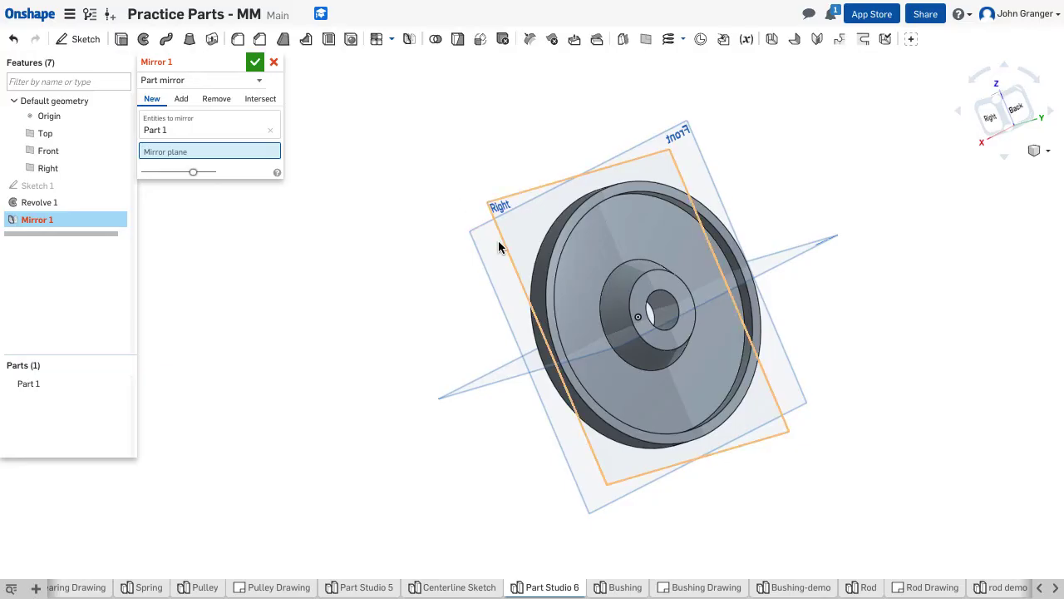
pyautogui.click(479, 248)
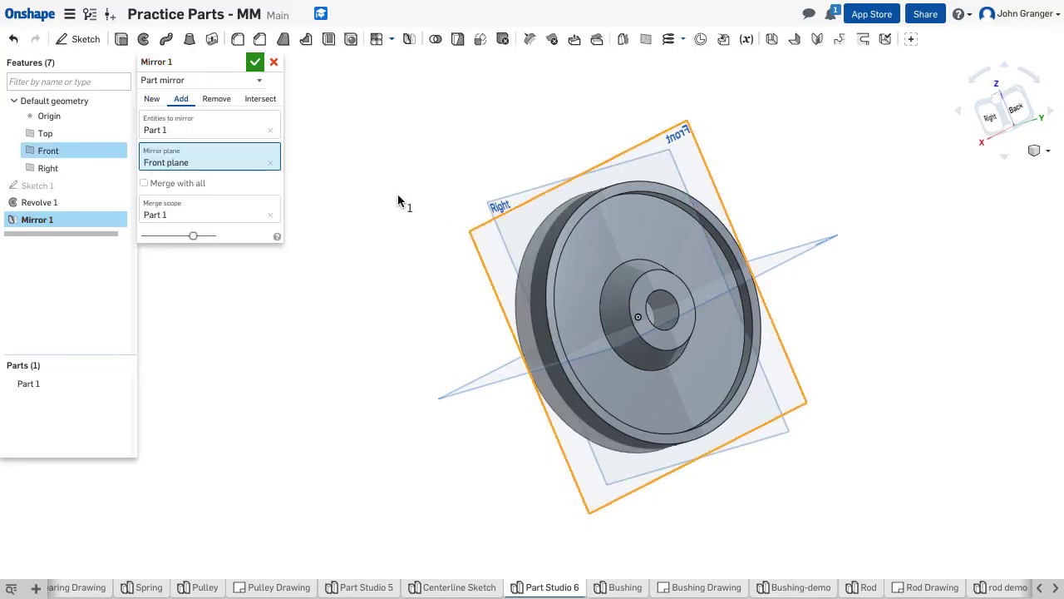
# - Merge the mirrored copy with all parts, accept Mirror 1, and return to isometric view
pyautogui.press('Right')
pyautogui.press('Right')
pyautogui.press('Right')
pyautogui.press('Right')
pyautogui.press('Right')
pyautogui.press('Up')
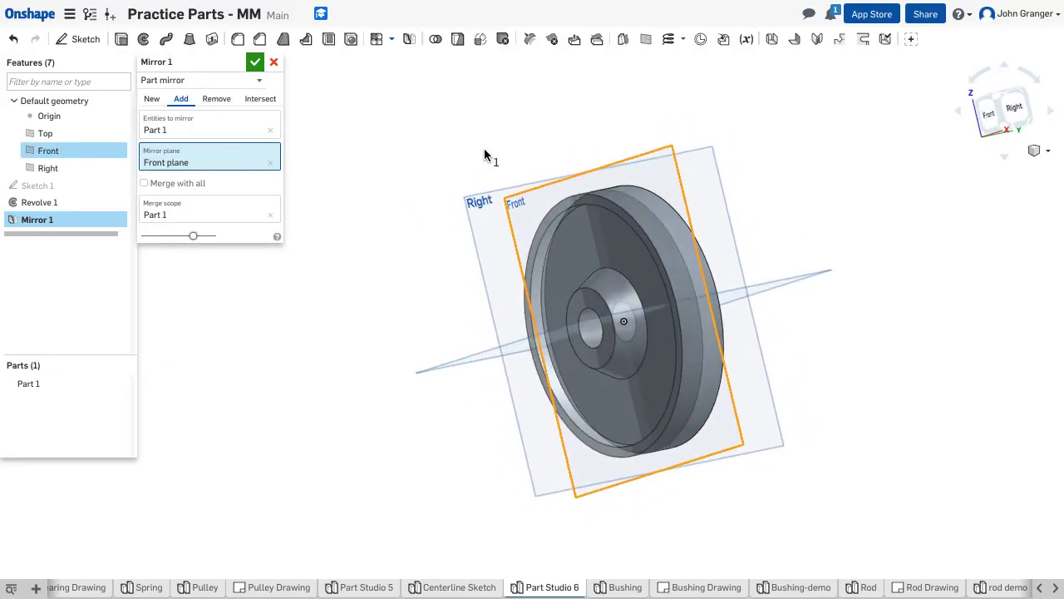
pyautogui.press('Left')
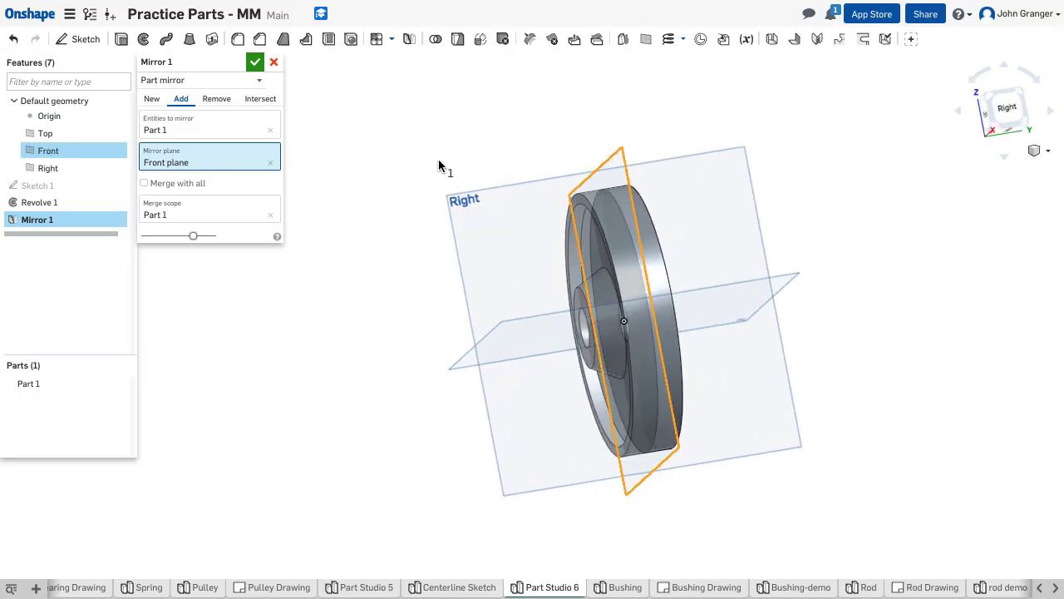
pyautogui.click(144, 183)
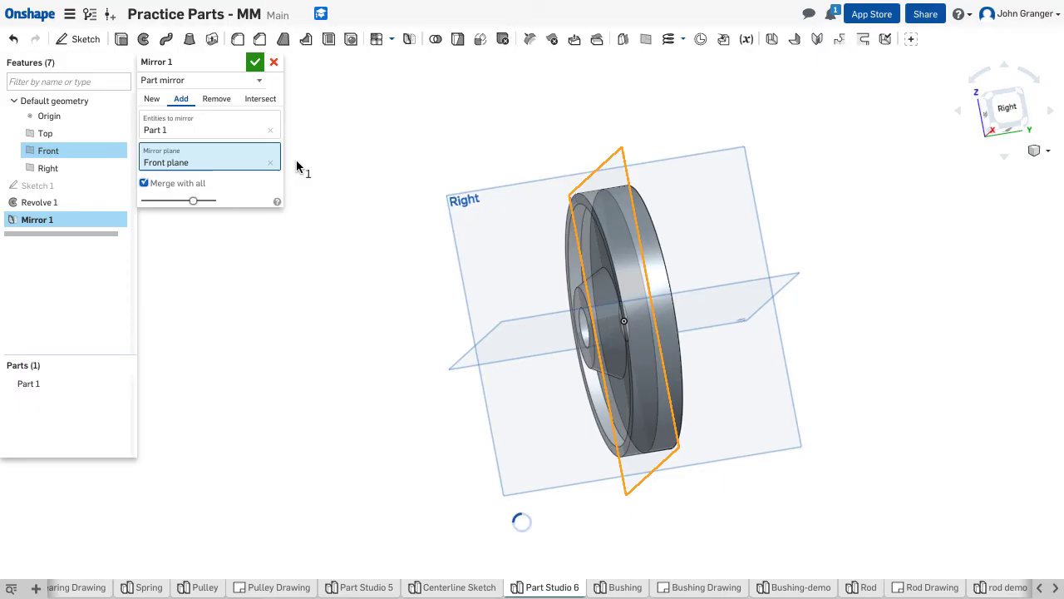
pyautogui.click(255, 63)
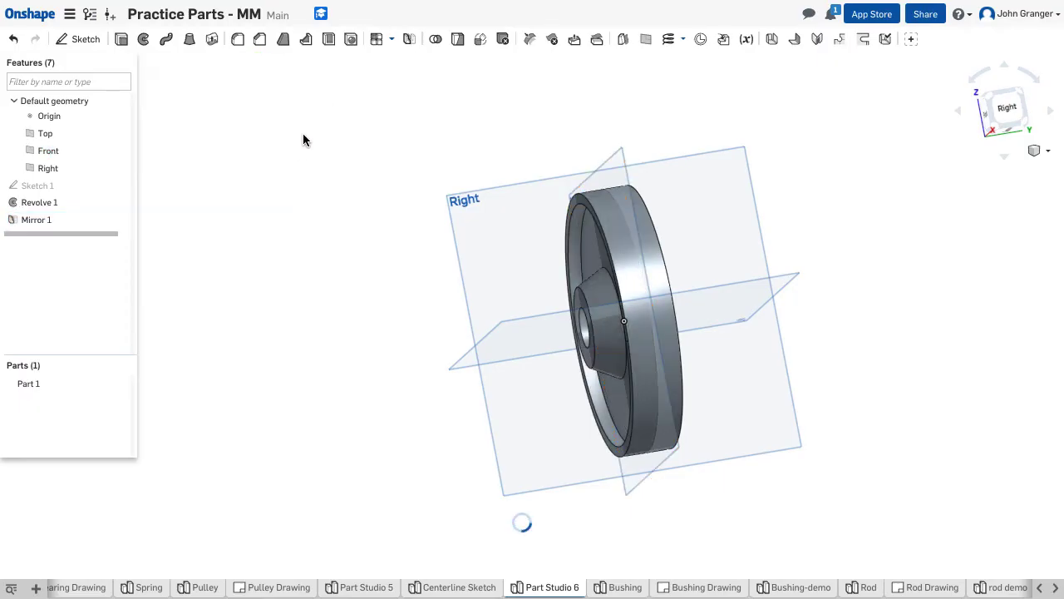
pyautogui.moveTo(331, 154); pyautogui.dragTo(478, 154, button='right')
pyautogui.hotkey('shift', '7')
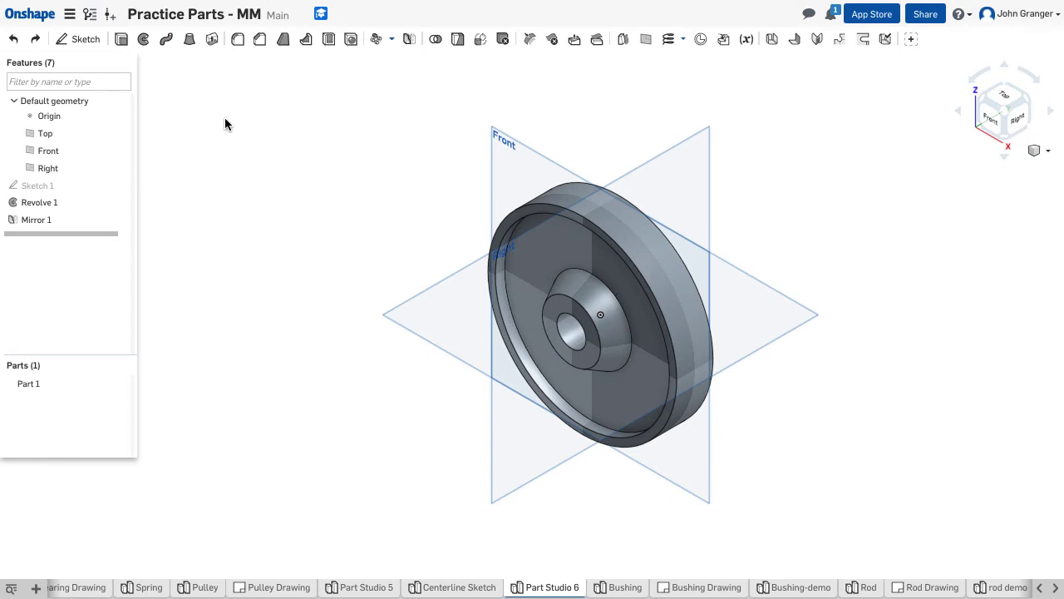
# - Start Sketch 2 on the pulley's flat face and view it normal
pyautogui.click(84, 39)
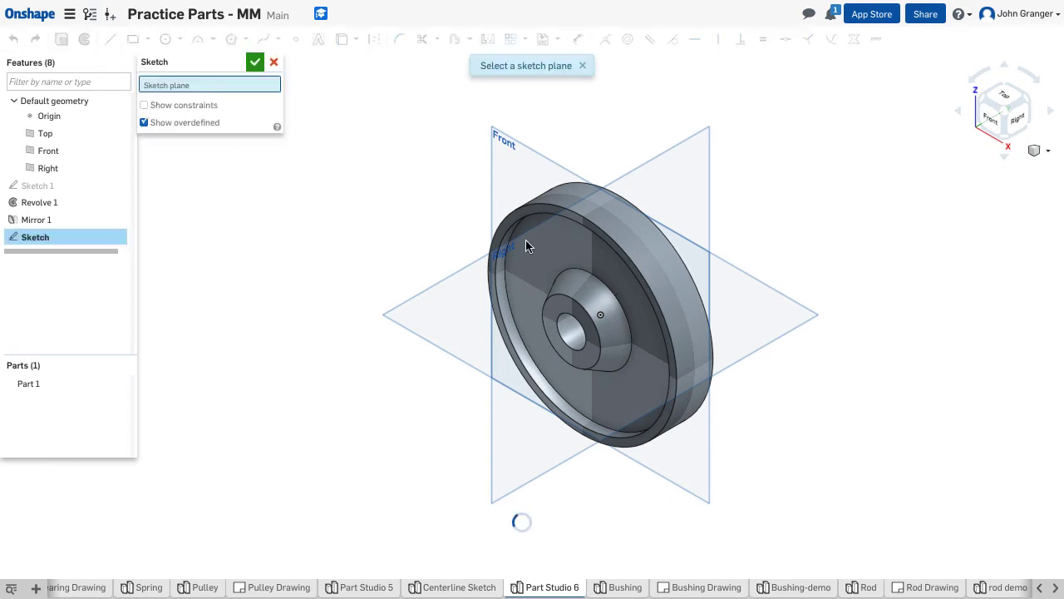
pyautogui.click(589, 256)
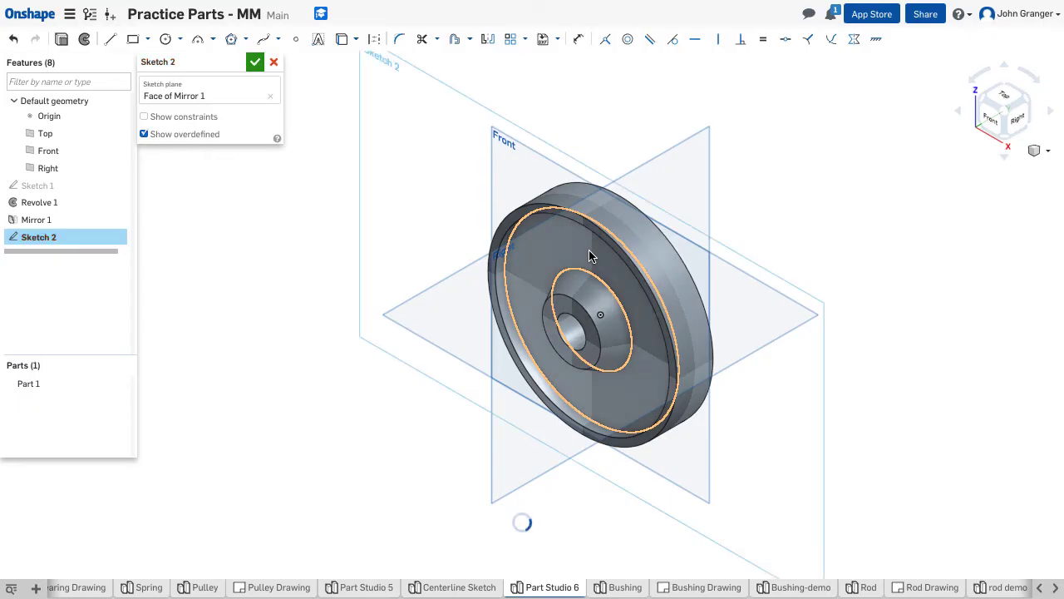
pyautogui.rightClick(258, 195)
pyautogui.click(291, 283)
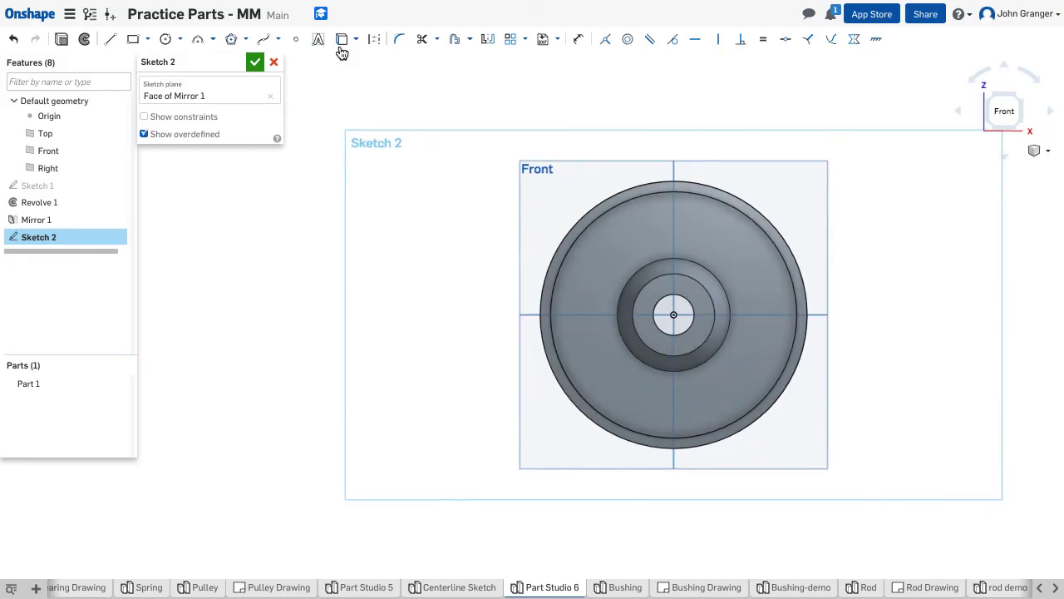
# - Place a point dimensioned 42 mm above the hub centre
pyautogui.click(295, 39)
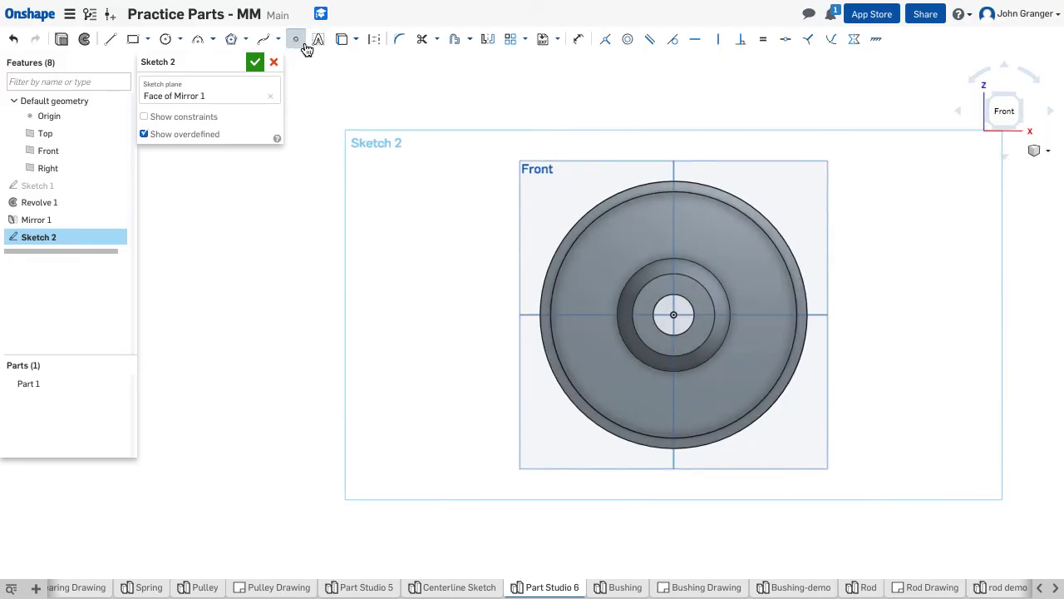
pyautogui.click(654, 267)
pyautogui.click(579, 39)
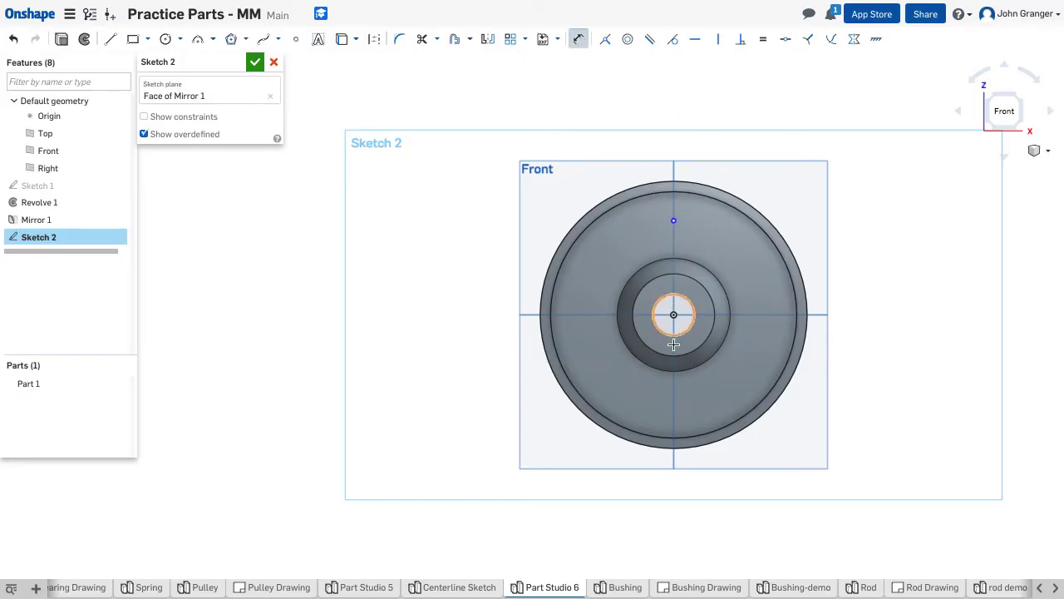
pyautogui.click(674, 315)
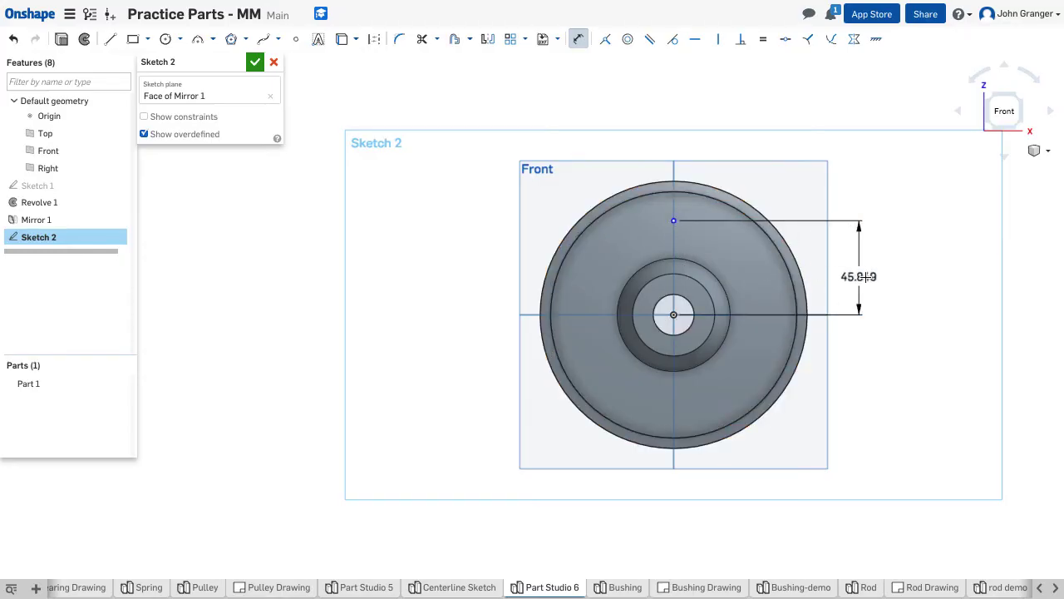
pyautogui.click(871, 270)
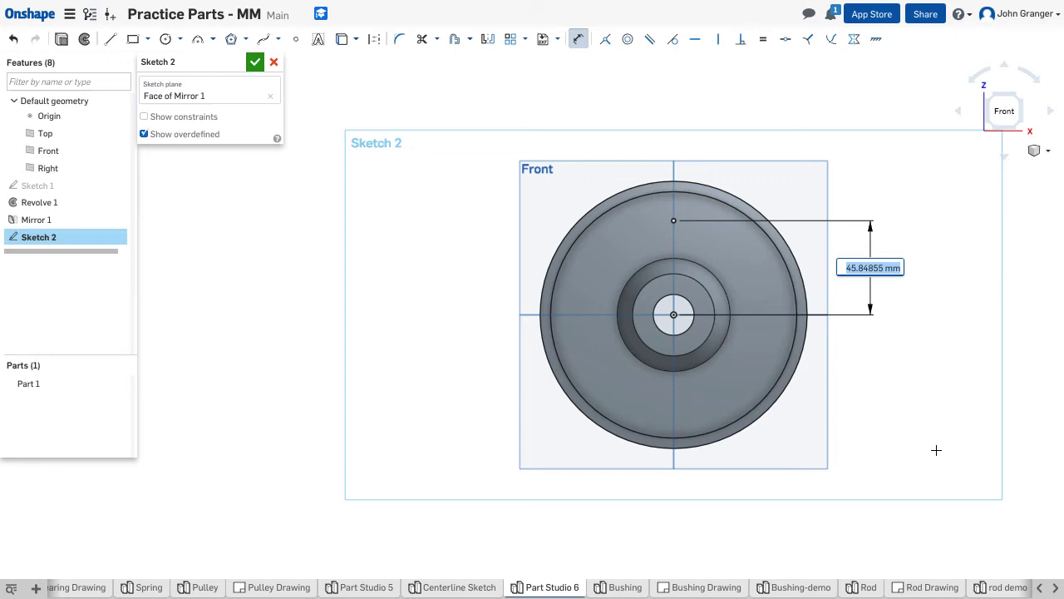
pyautogui.write('4')
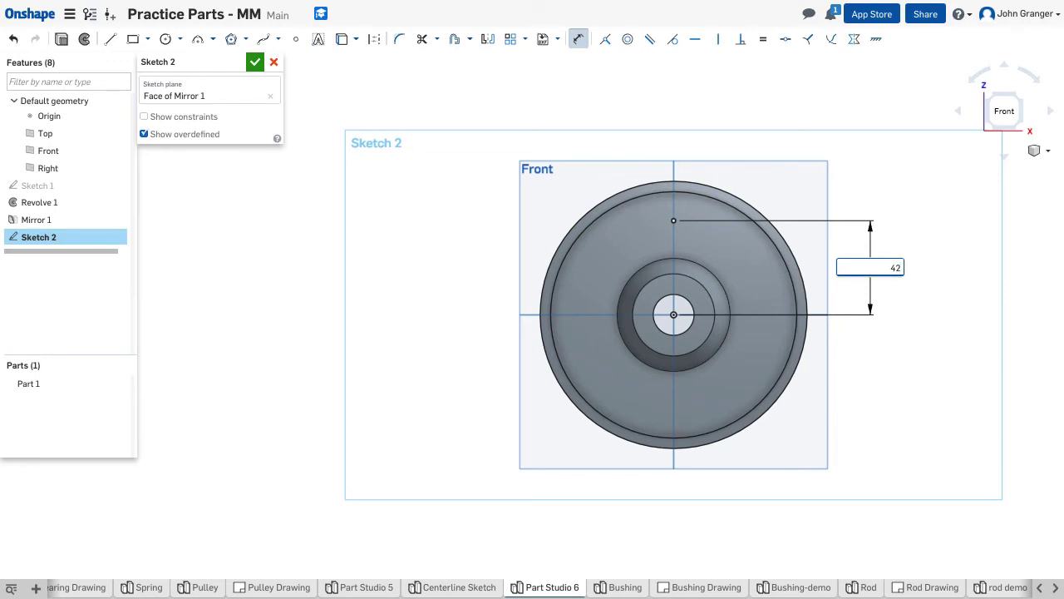
pyautogui.write('2')
pyautogui.press('Return')
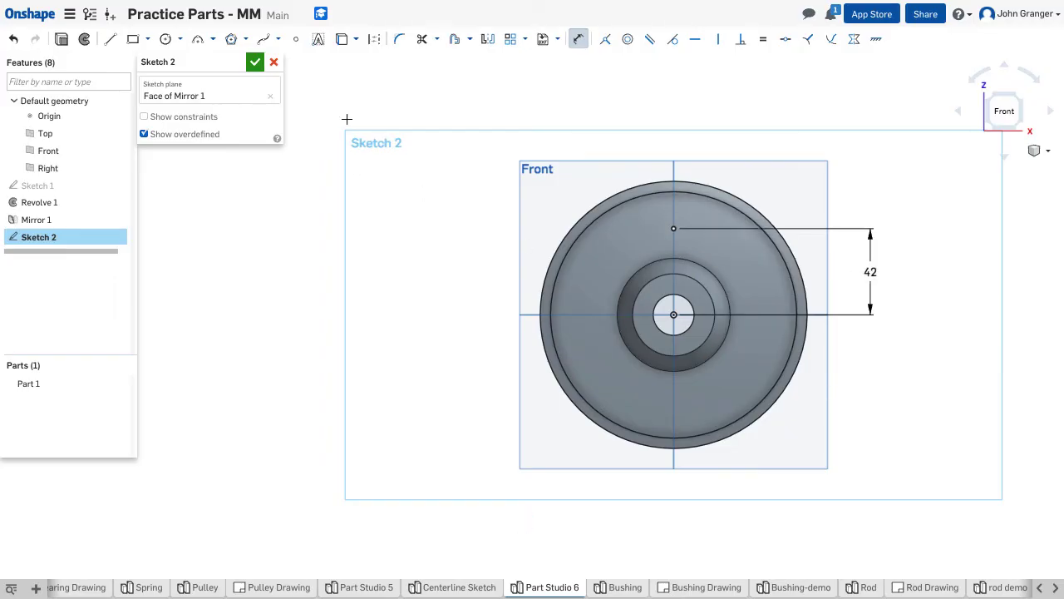
# - Draw a Ø20 circle centred on that point
pyautogui.click(165, 39)
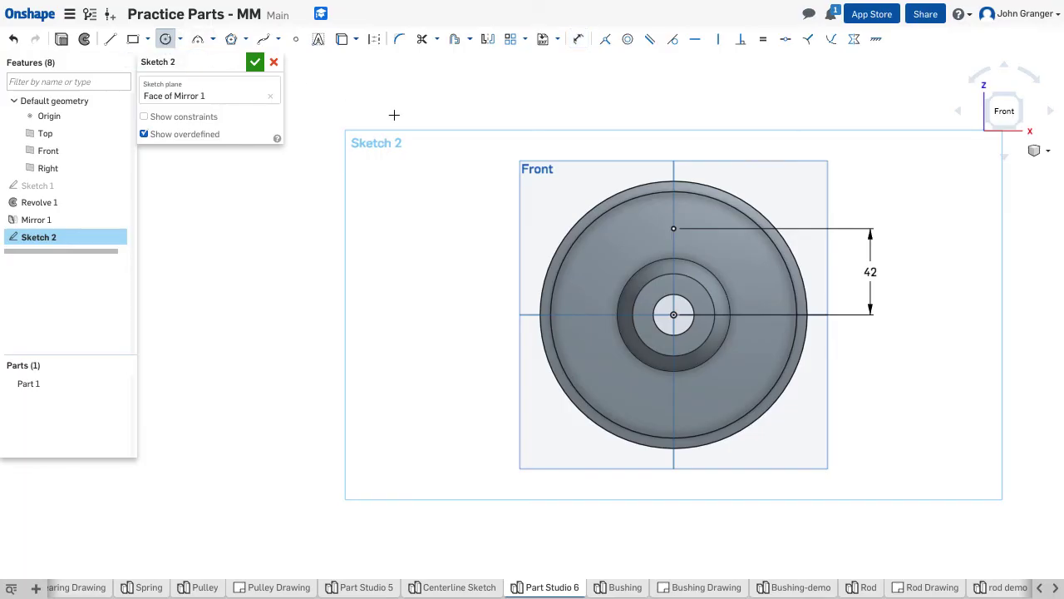
pyautogui.click(673, 227)
pyautogui.click(692, 221)
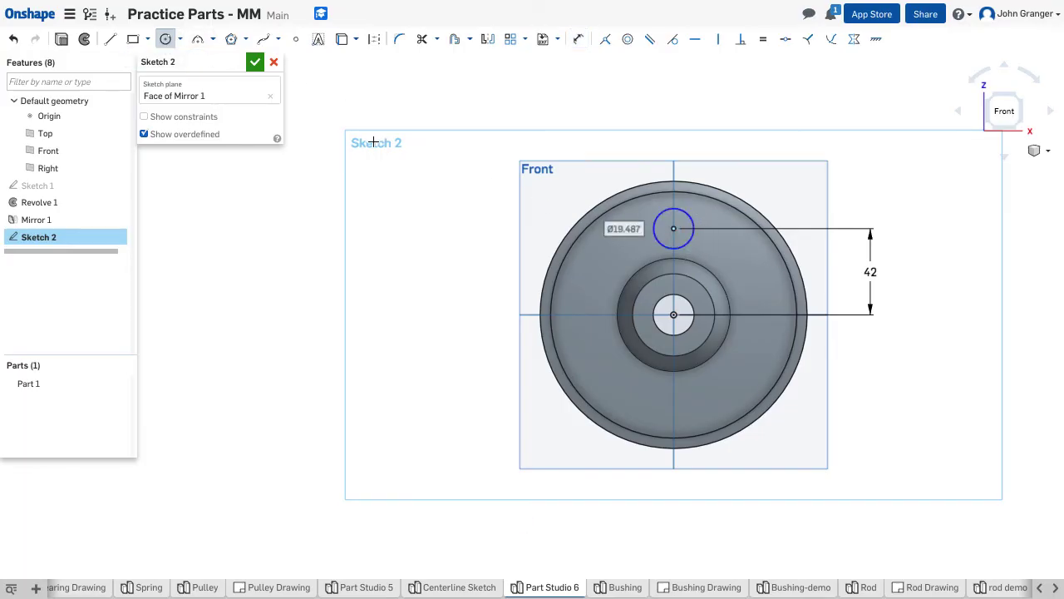
pyautogui.write('2')
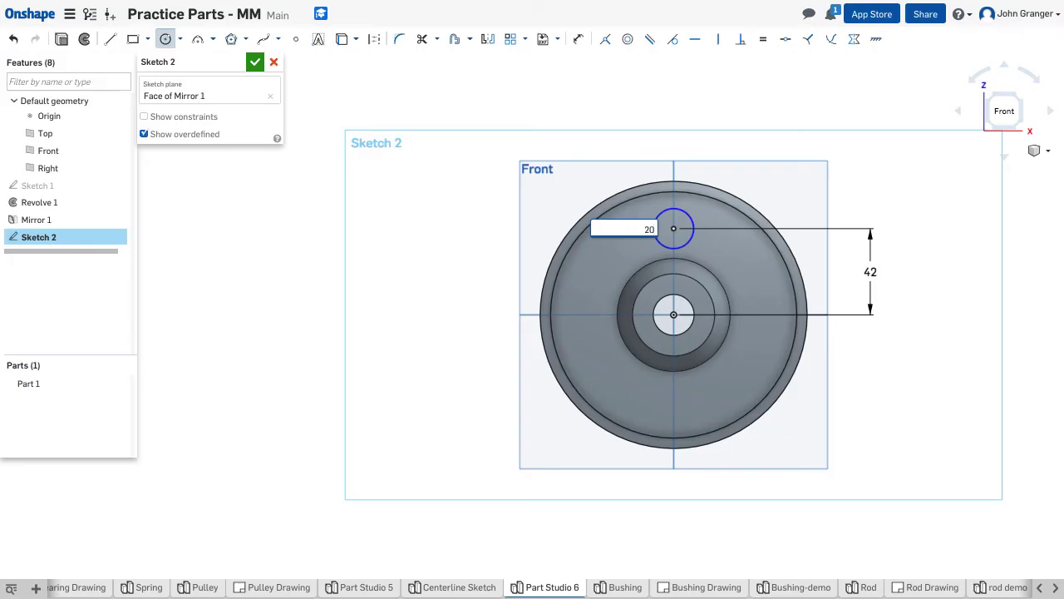
pyautogui.write('0')
pyautogui.press('Return')
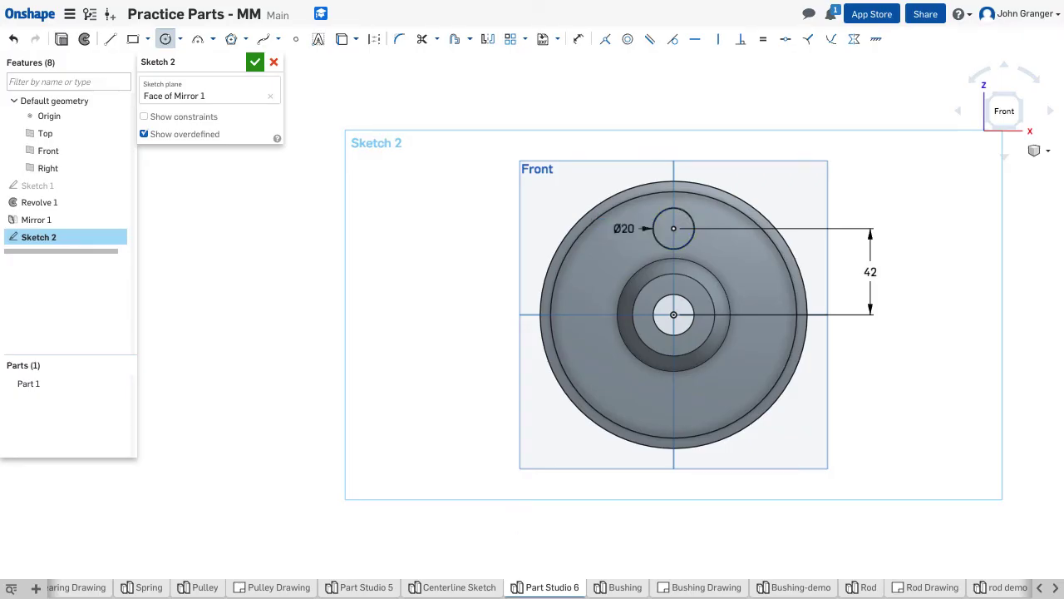
# - Finish the hole sketch and switch to the isometric view
pyautogui.click(254, 62)
pyautogui.rightClick(282, 159)
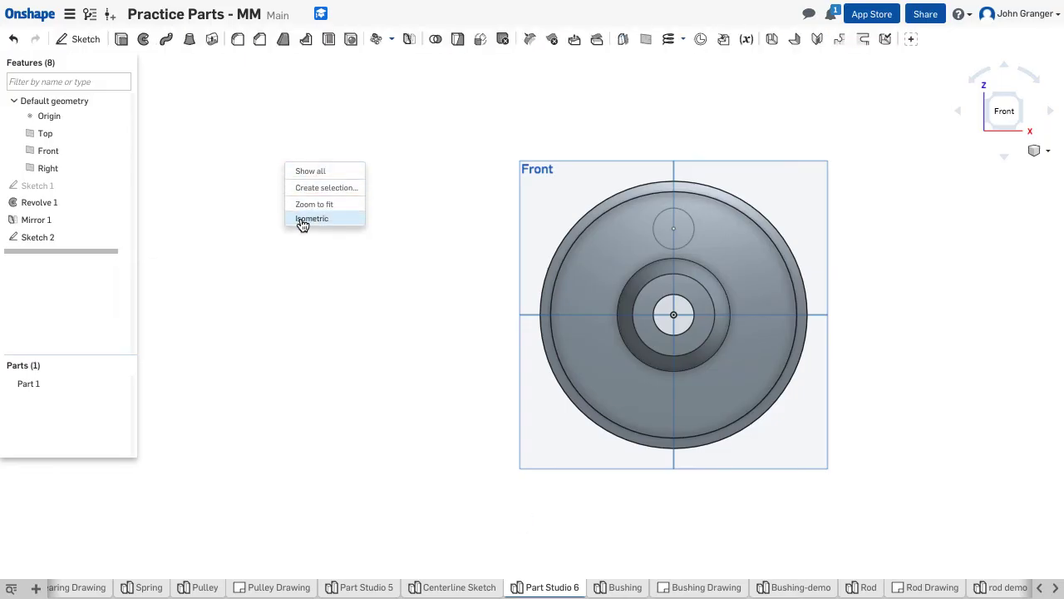
pyautogui.click(302, 219)
# - Extrude-remove the Sketch 2 circle Through all as Extrude 1
pyautogui.click(121, 41)
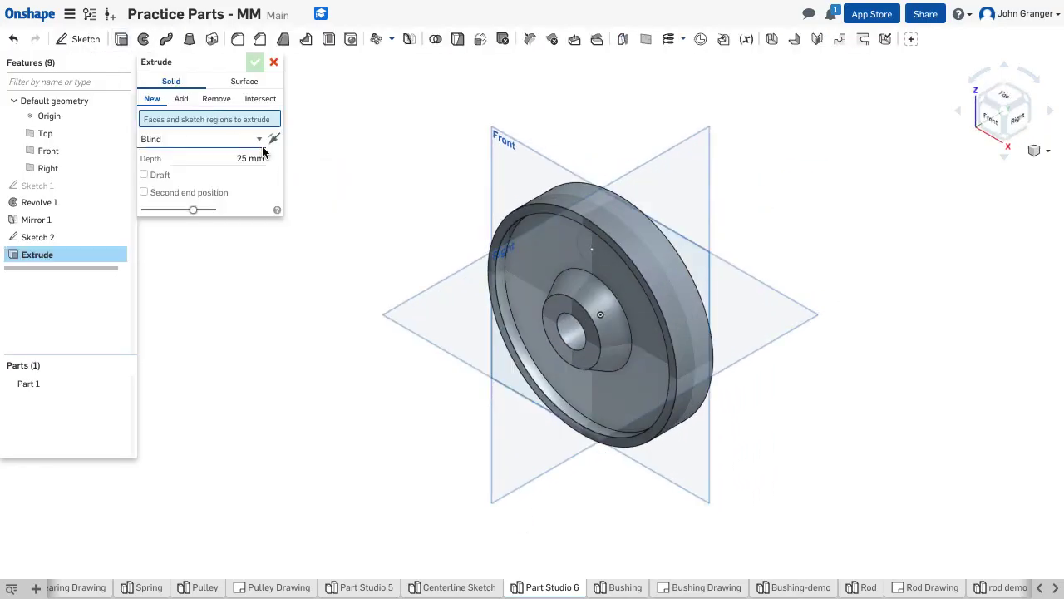
pyautogui.click(217, 99)
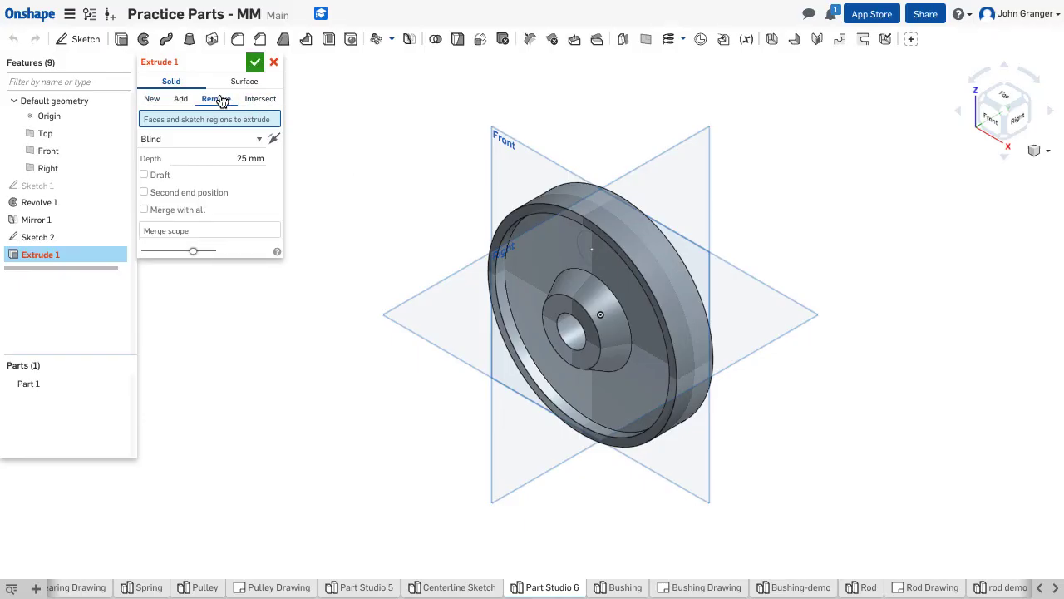
pyautogui.click(592, 248)
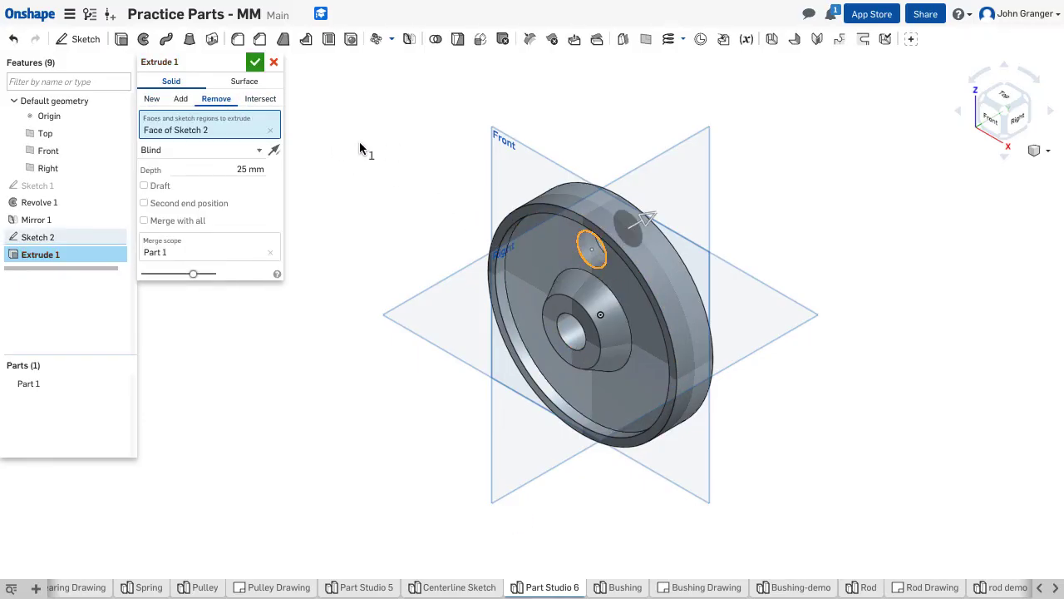
pyautogui.click(246, 153)
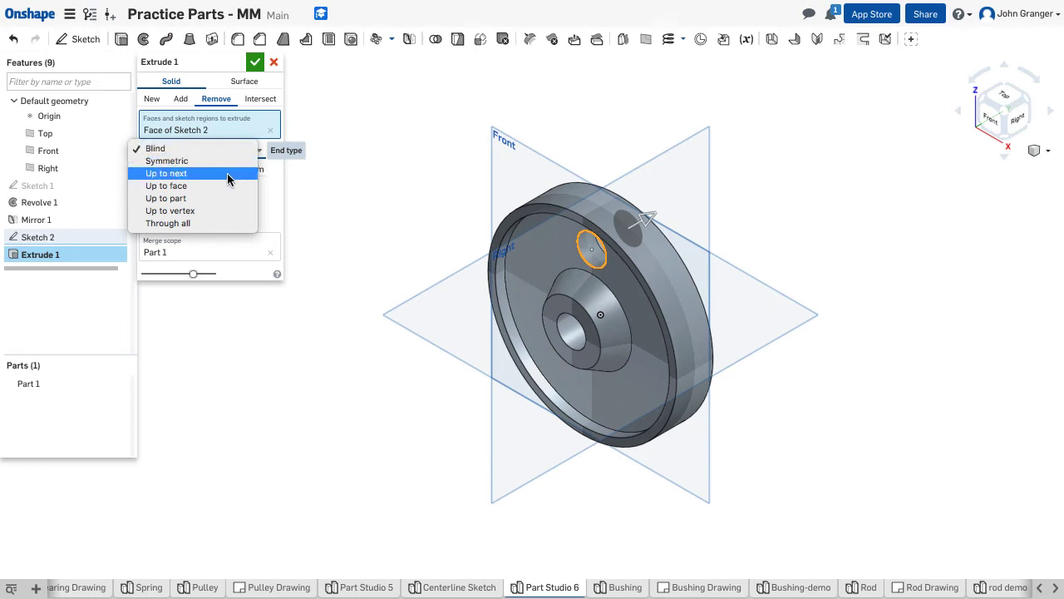
pyautogui.click(226, 223)
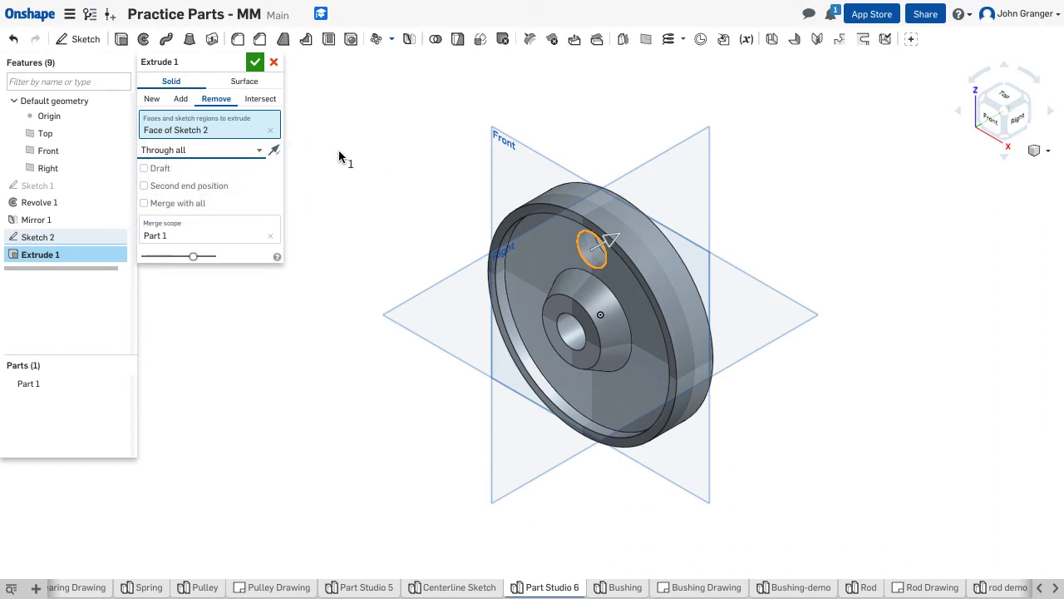
pyautogui.press('Left')
pyautogui.press('Left')
pyautogui.press('Left')
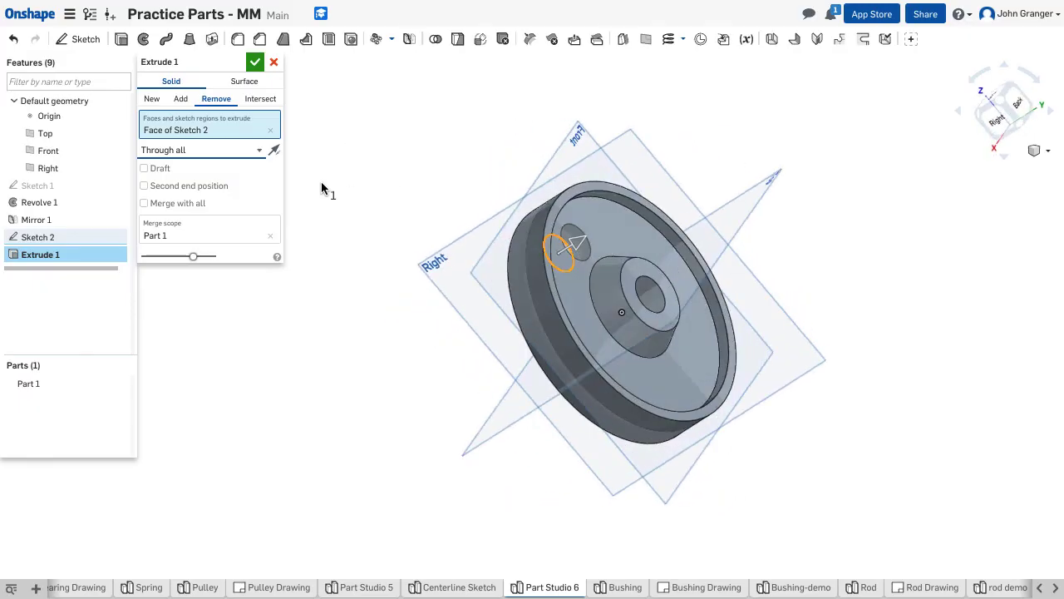
pyautogui.press('Left')
pyautogui.press('Left')
pyautogui.click(254, 61)
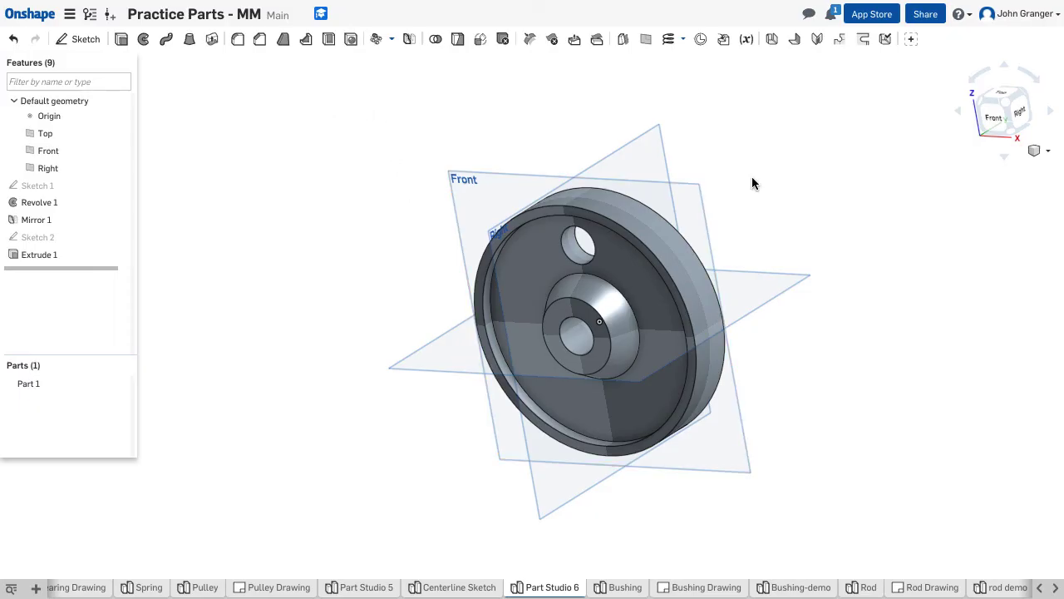
pyautogui.hotkey('shift', '1')
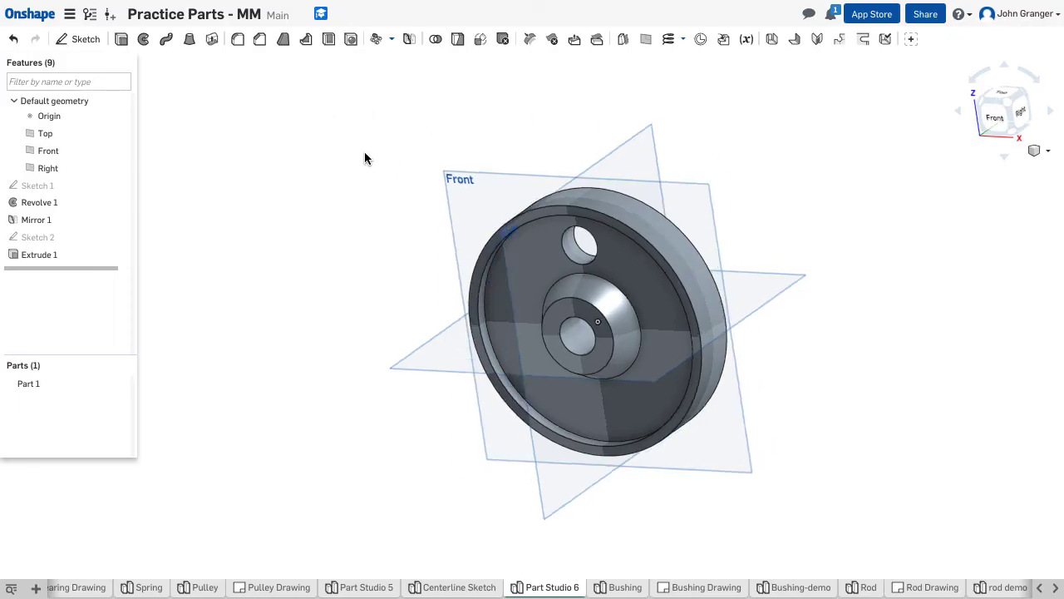
pyautogui.hotkey('shift', '7')
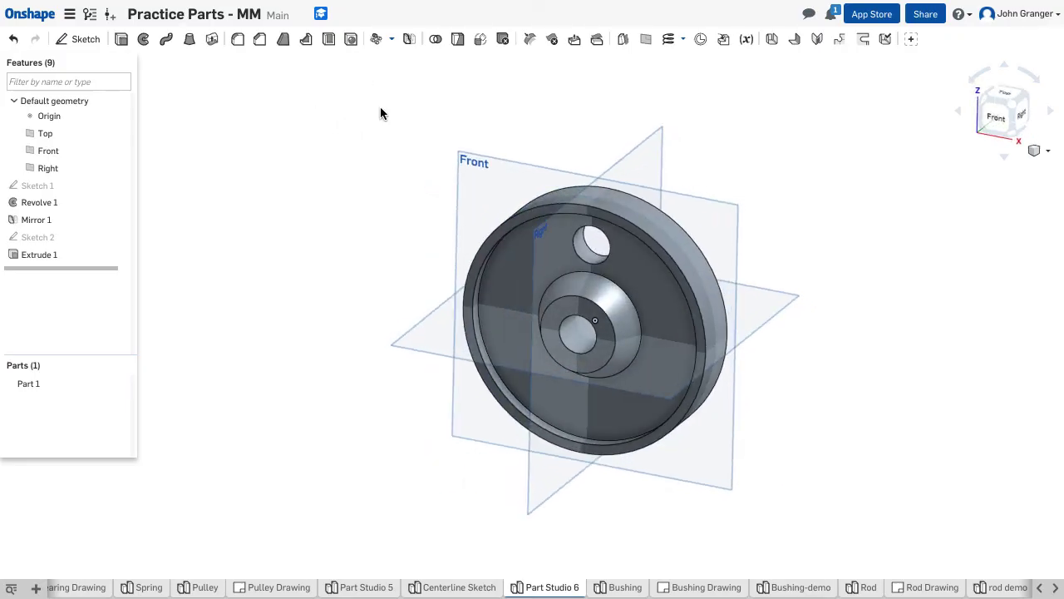
# - Create a circular feature pattern of Extrude 1 and show Sketch 1
pyautogui.click(392, 39)
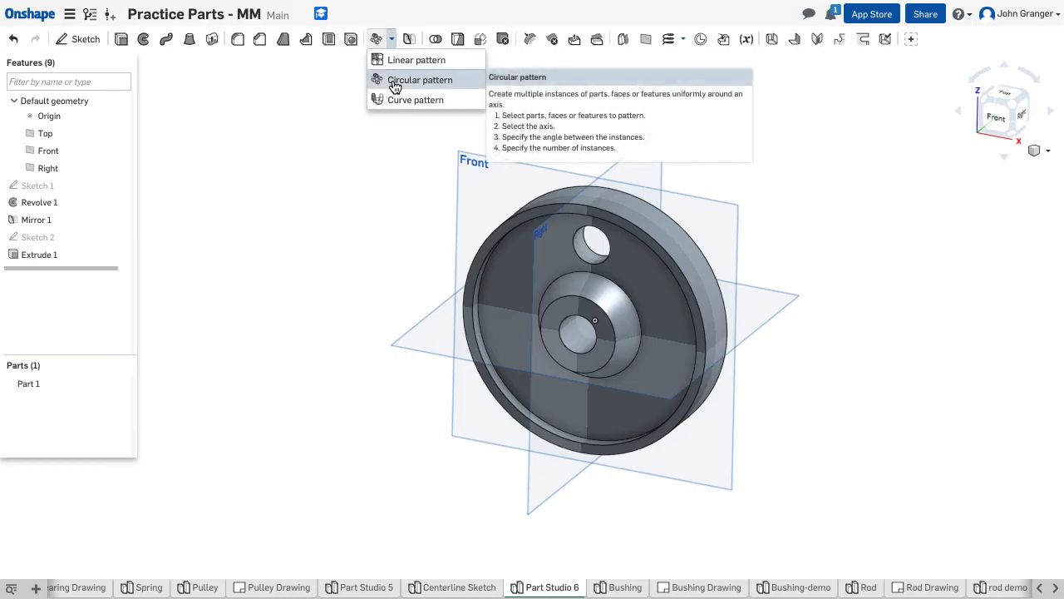
pyautogui.click(395, 83)
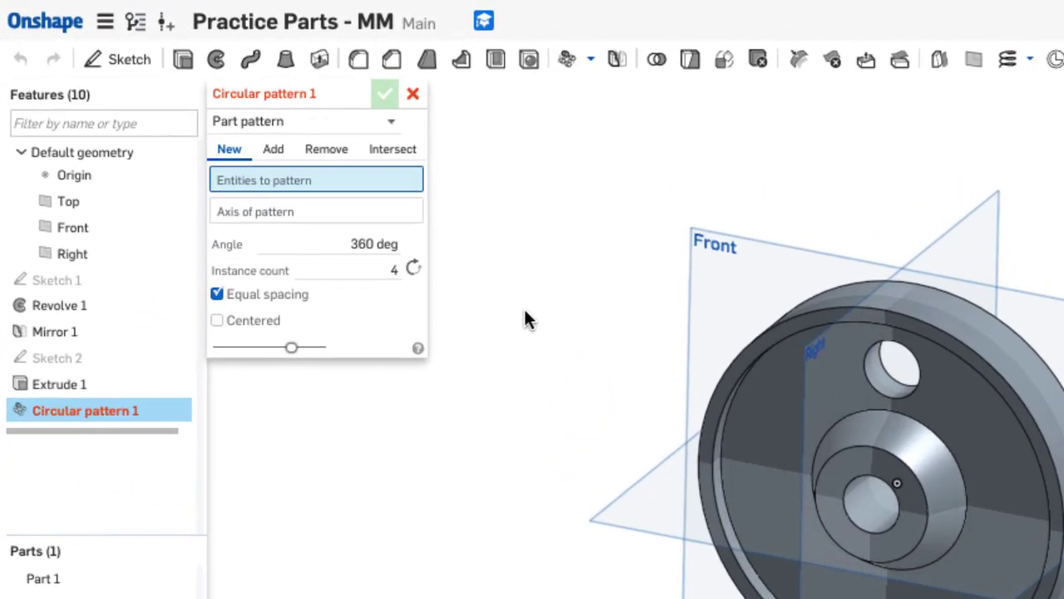
pyautogui.click(392, 120)
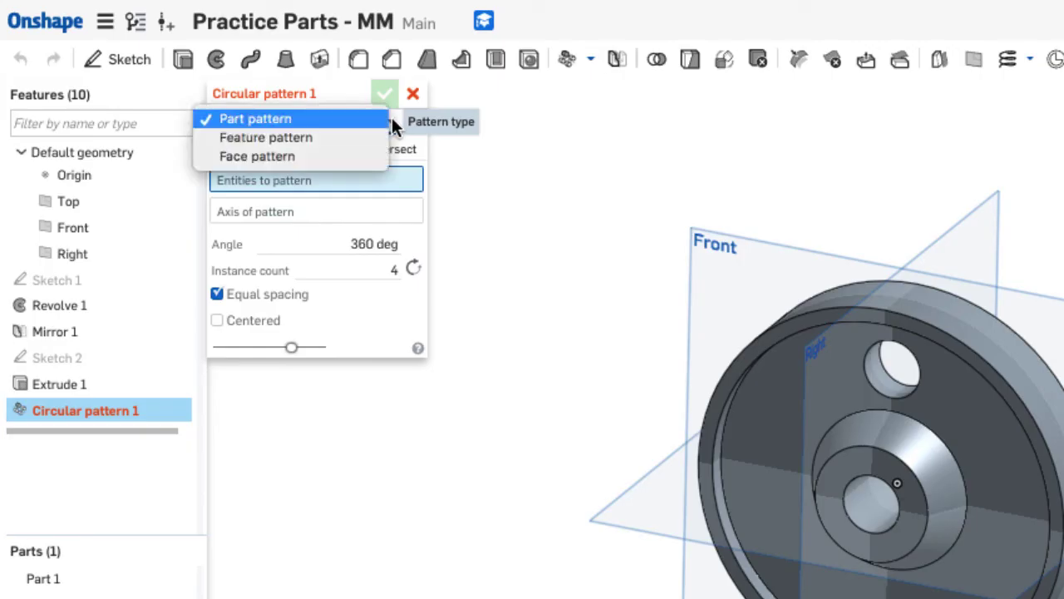
pyautogui.click(315, 138)
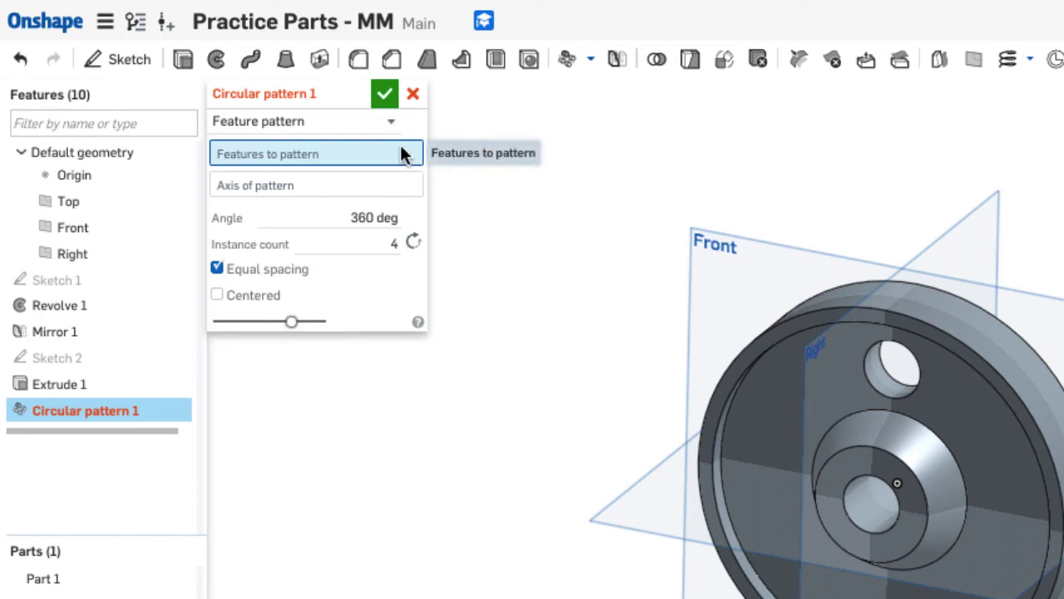
pyautogui.click(102, 381)
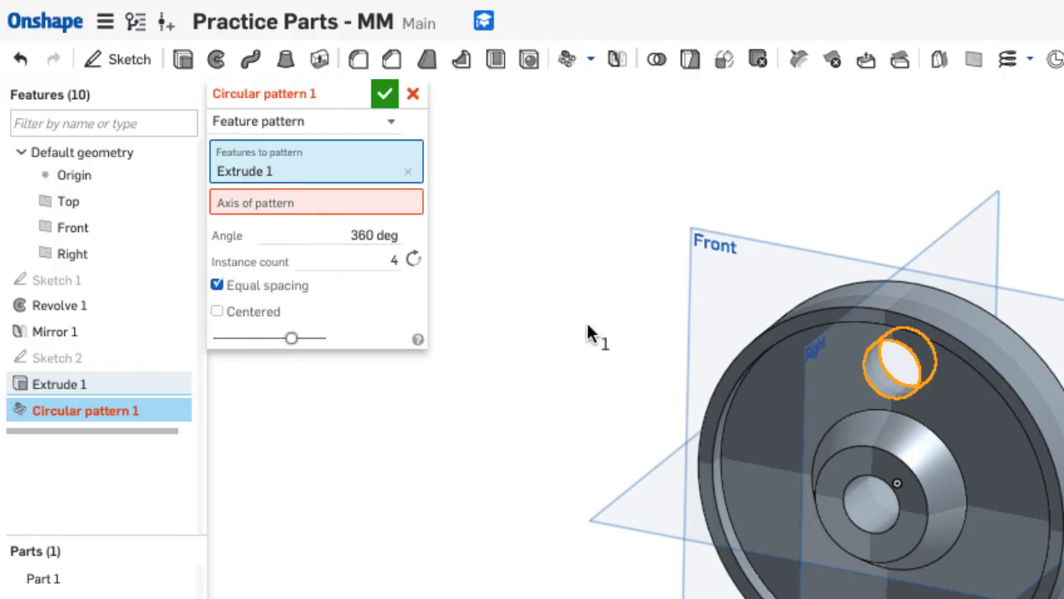
pyautogui.moveTo(587, 331); pyautogui.dragTo(548, 338, button='right')
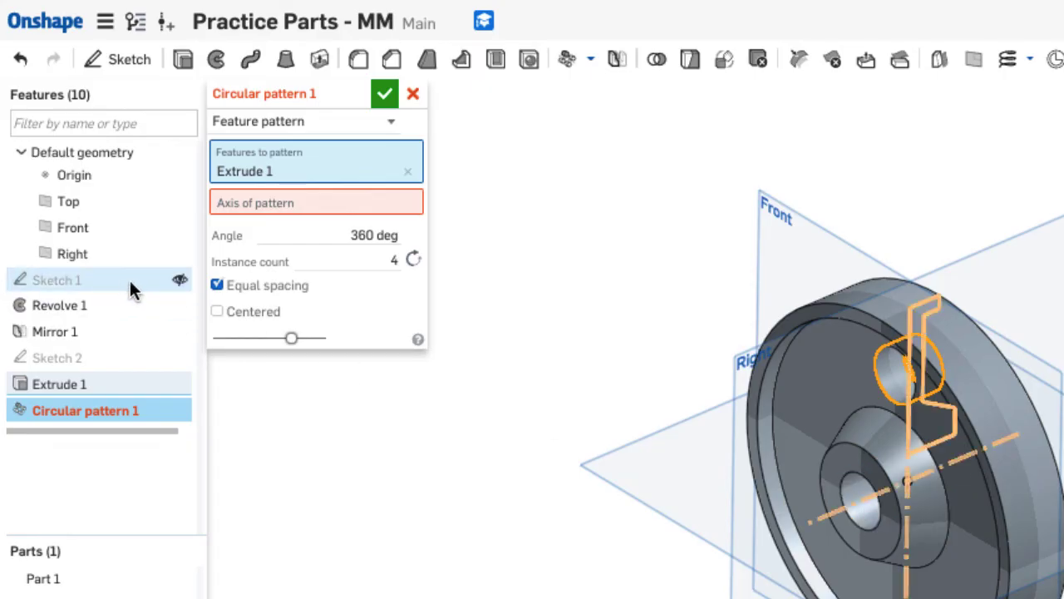
pyautogui.click(180, 281)
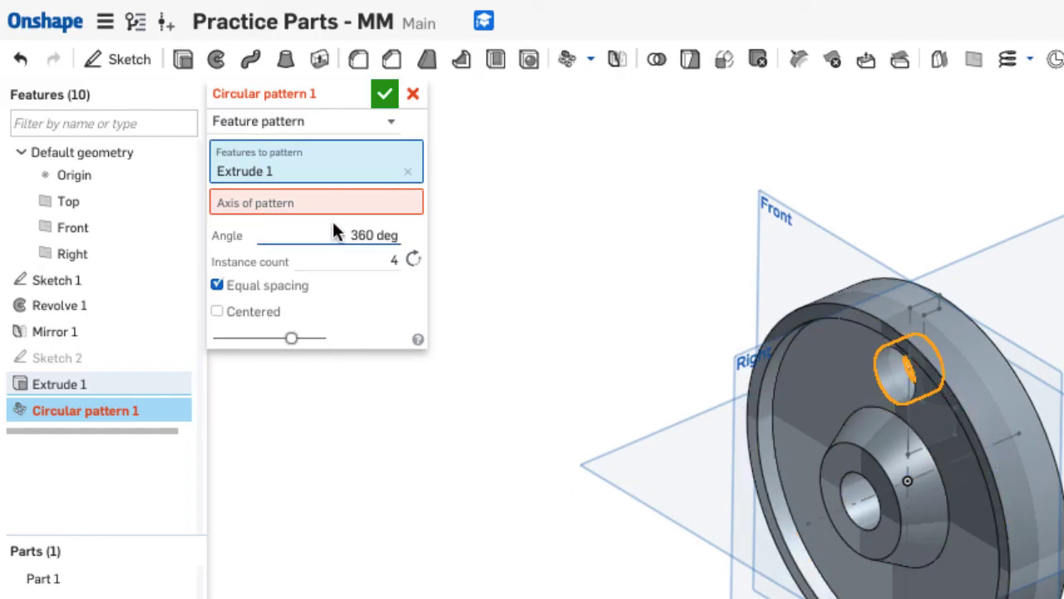
# - Use Sketch 1's centre line as the axis, set 6 instances, and confirm
pyautogui.click(398, 207)
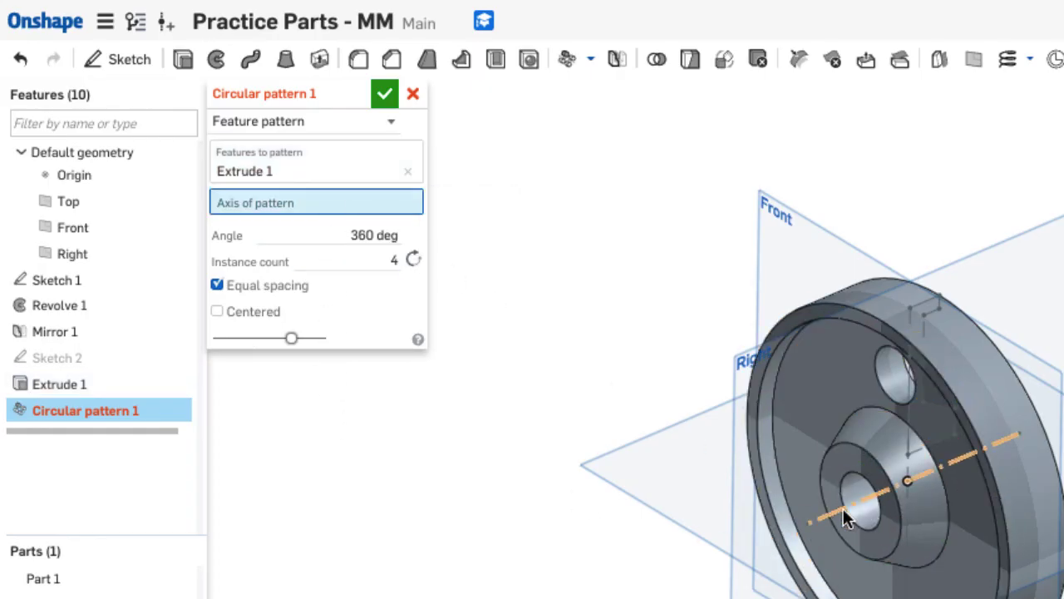
pyautogui.click(843, 508)
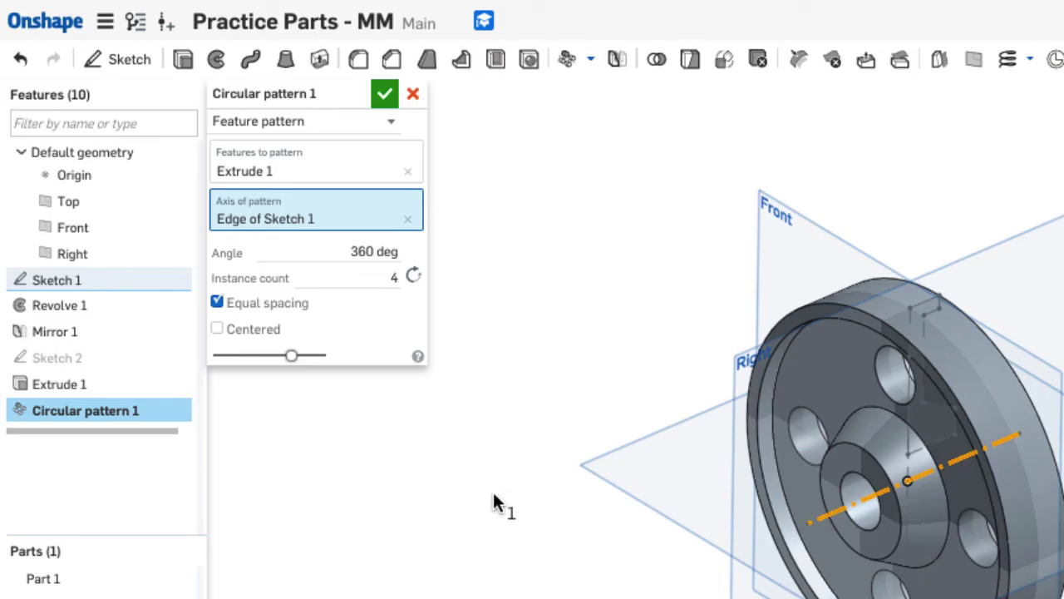
pyautogui.moveTo(439, 499); pyautogui.dragTo(501, 489, button='right')
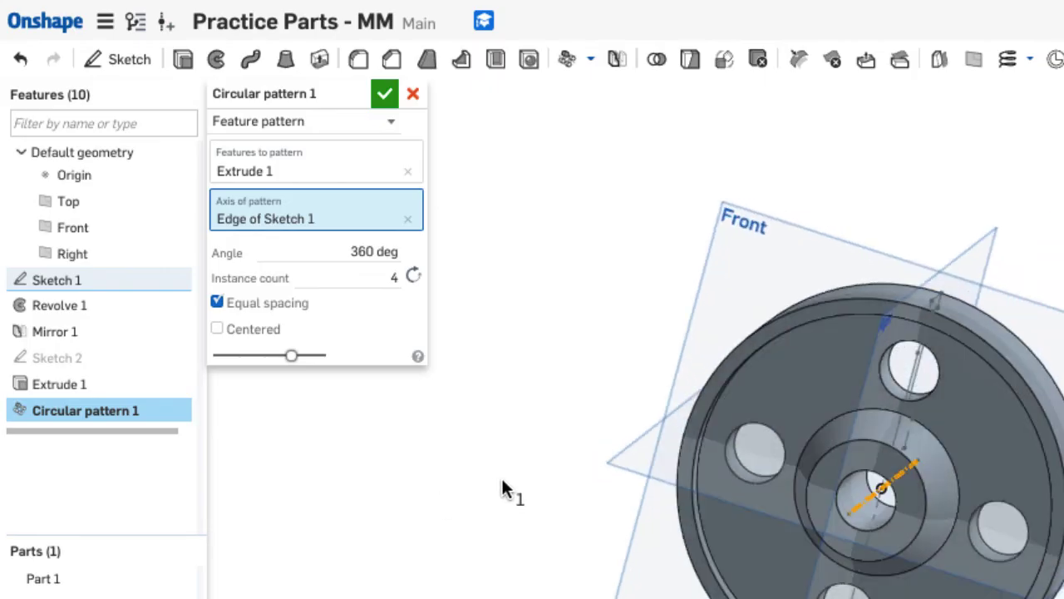
pyautogui.click(385, 276)
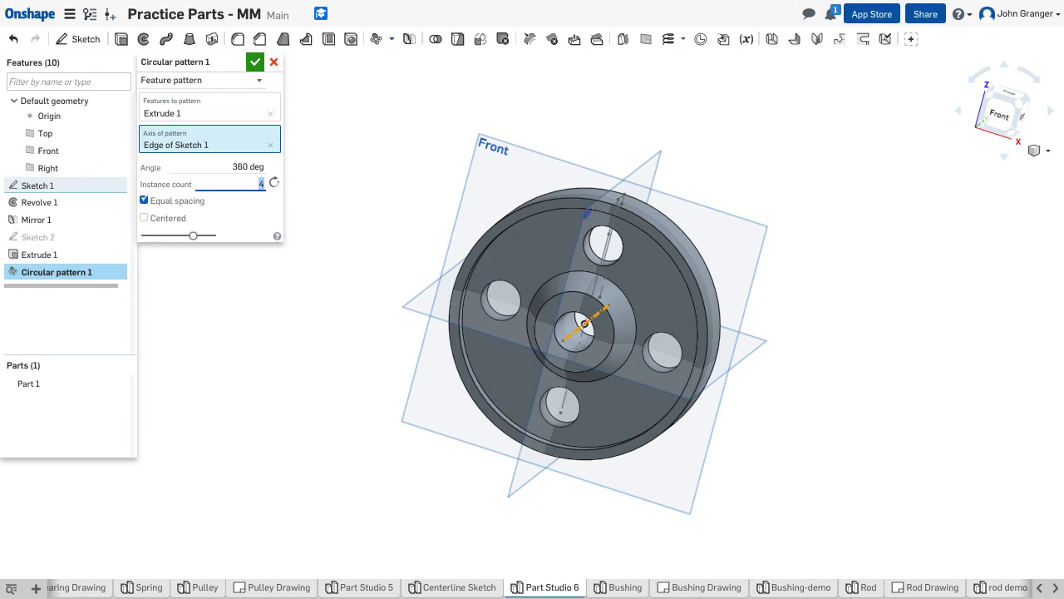
pyautogui.write('6')
pyautogui.press('Return')
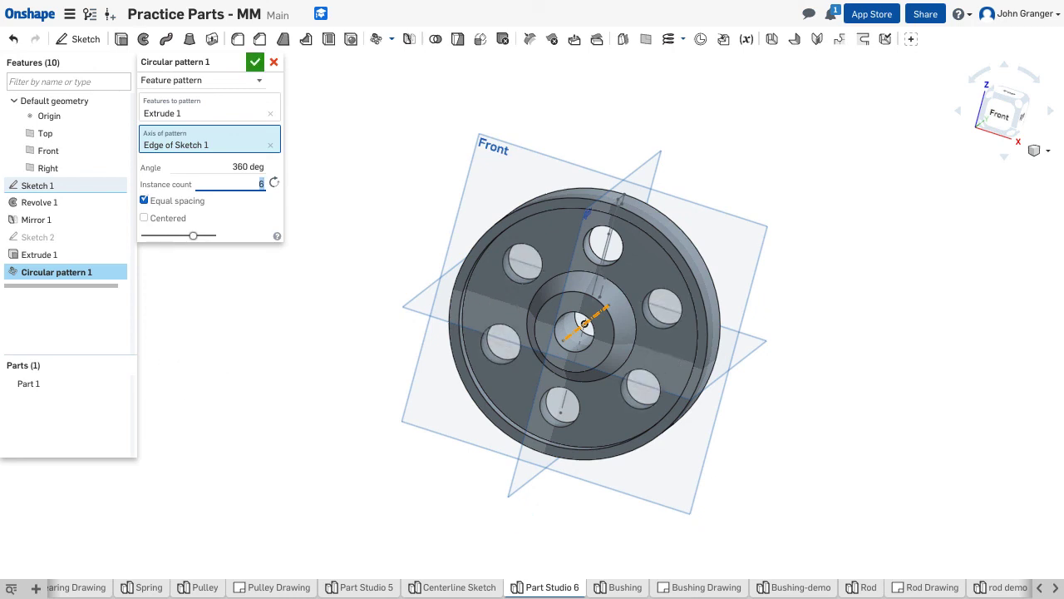
pyautogui.moveTo(311, 413); pyautogui.dragTo(332, 399, button='right')
pyautogui.click(255, 64)
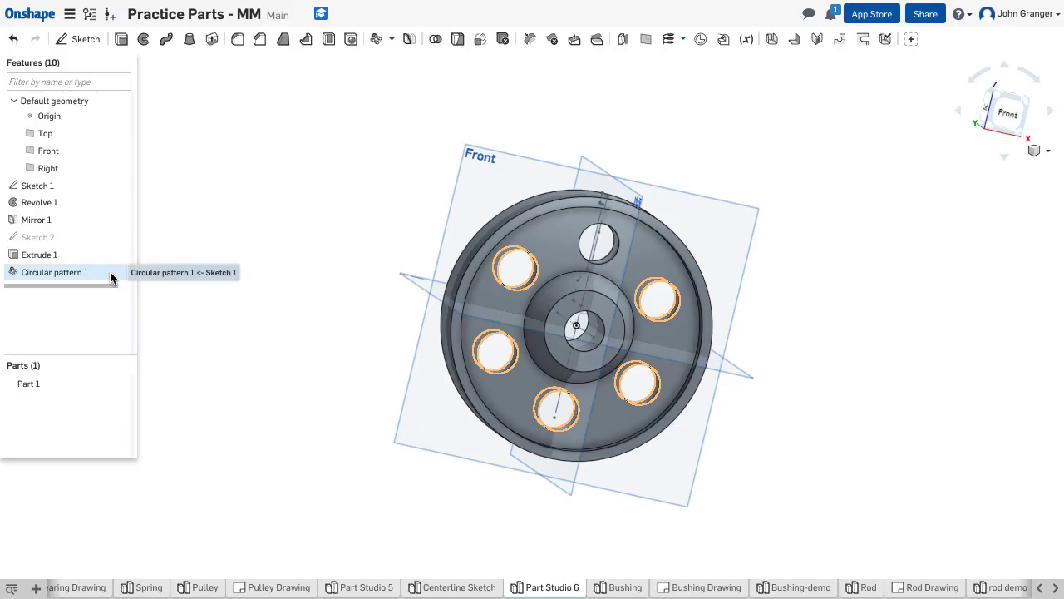
# - Hide Sketch 1 and the Top, Front and Right planes, then view the pulley from the front
pyautogui.click(119, 185)
pyautogui.moveTo(345, 213); pyautogui.dragTo(281, 208, button='right')
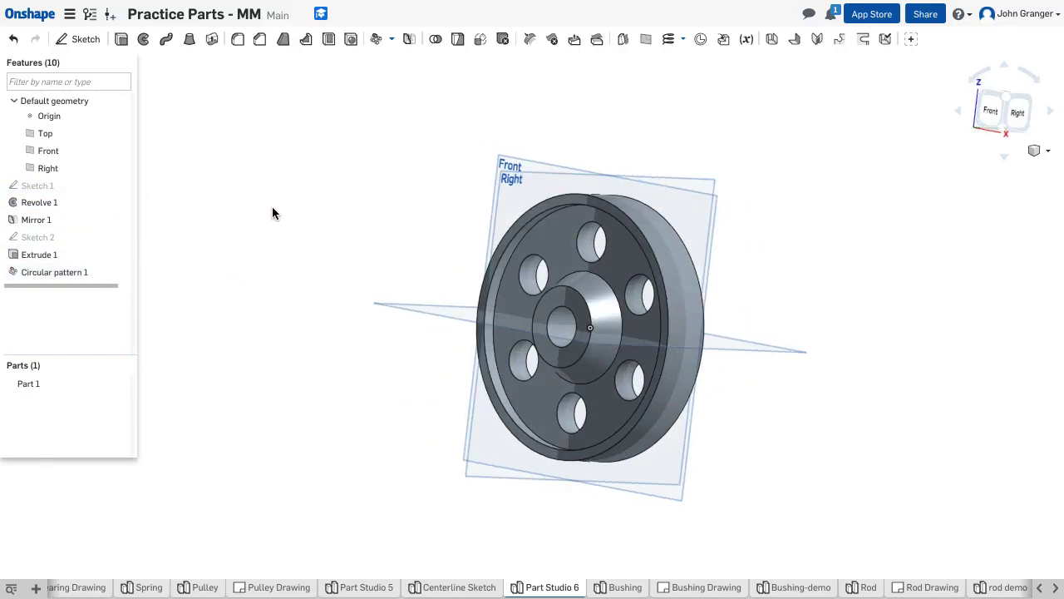
pyautogui.press('p')
pyautogui.rightClick(280, 249)
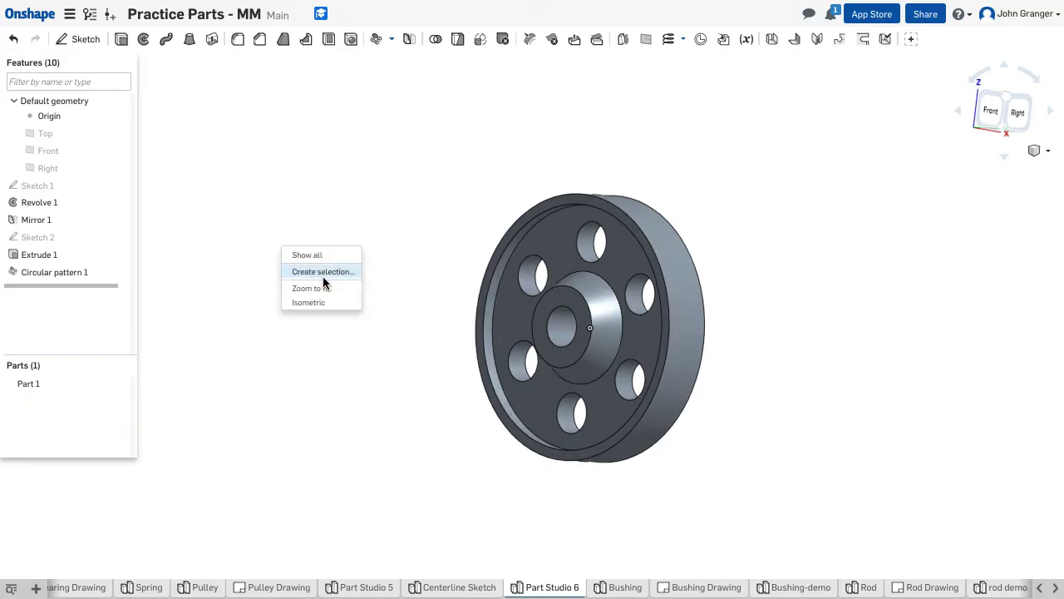
pyautogui.click(329, 303)
pyautogui.hotkey('shift', '1')
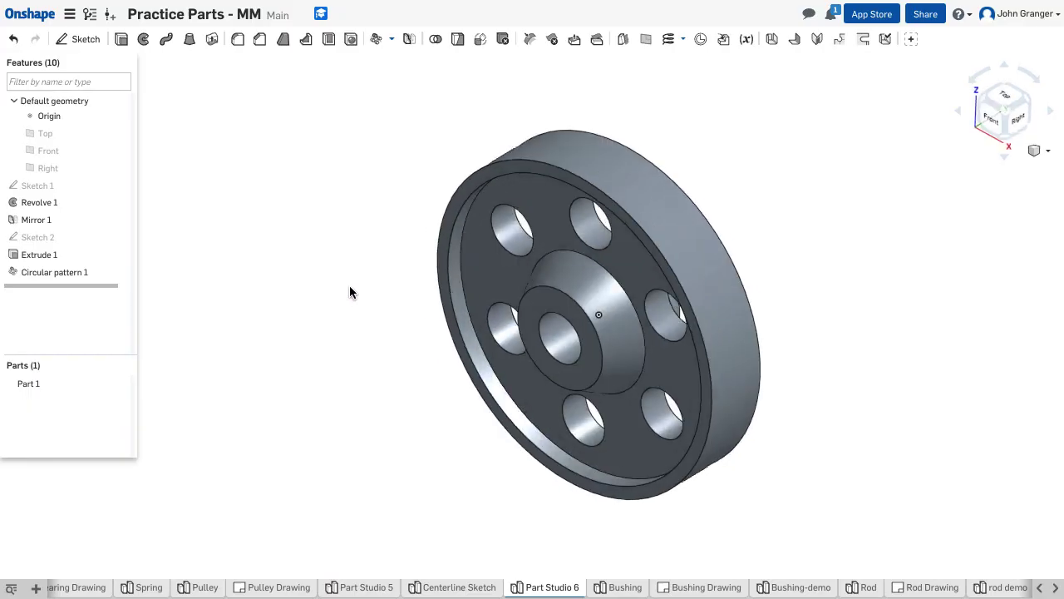